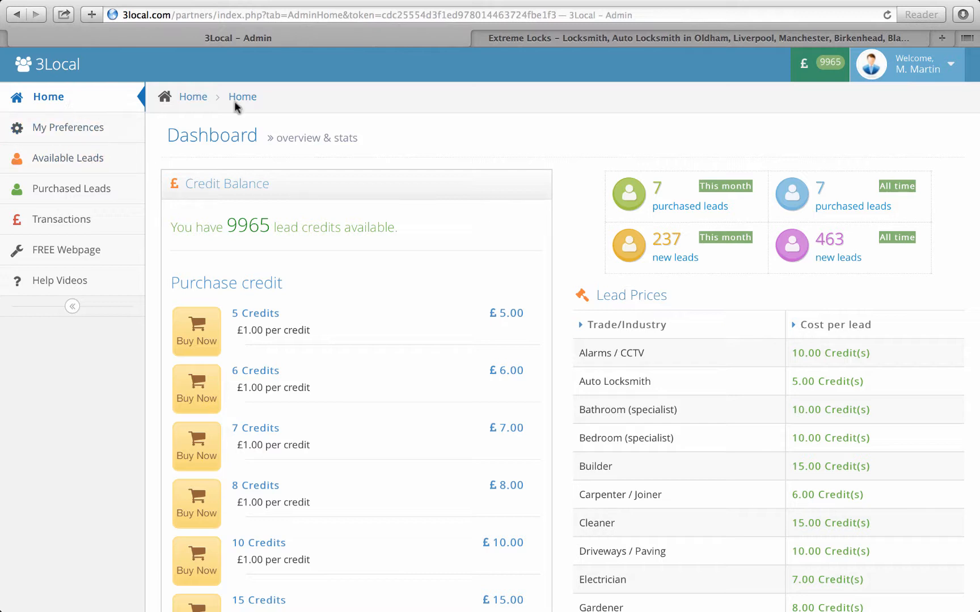
Look over the dashboard's credit balance, credit purchase options and lead prices per trade.
scroll(590, 213, down, 5)
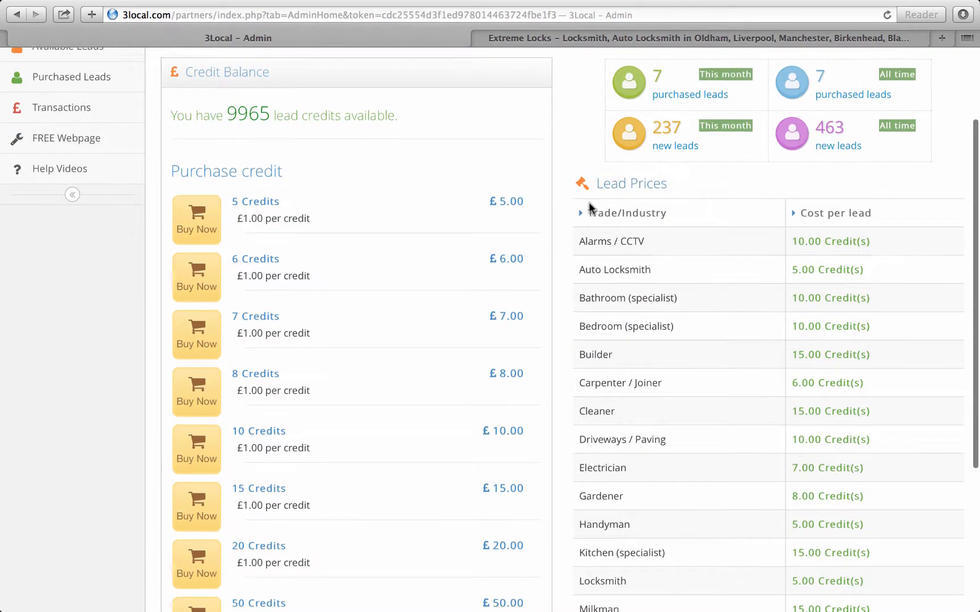
scroll(589, 213, up, 5)
scroll(578, 220, down, 10)
scroll(562, 221, up, 10)
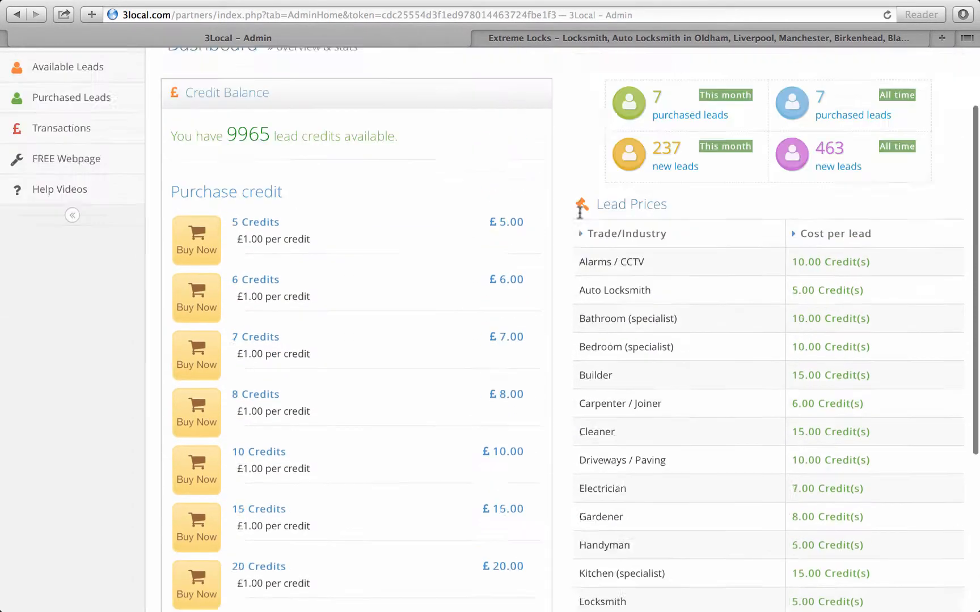
Open the Available Leads list and look through its entries and filter options.
click(97, 159)
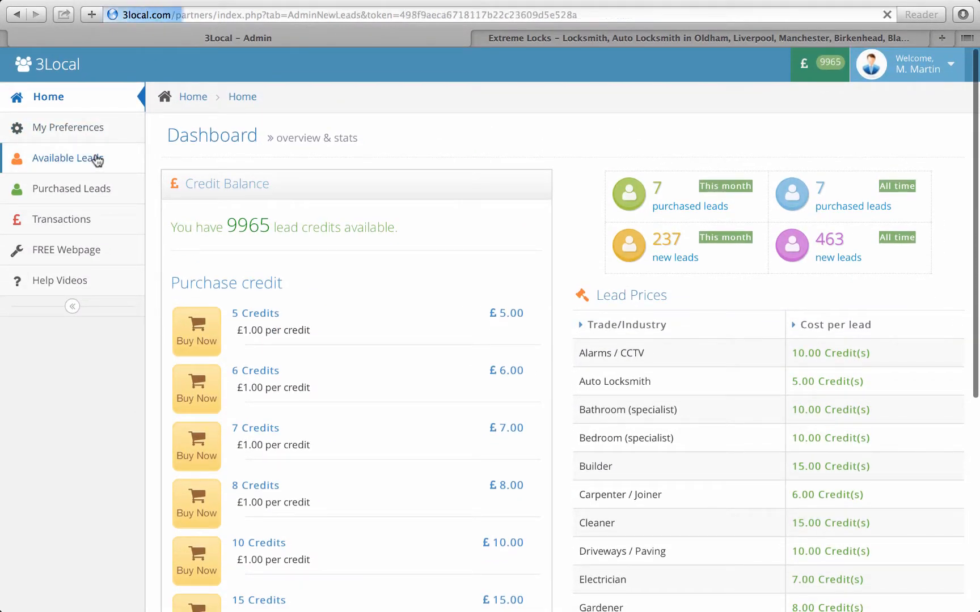
scroll(704, 279, down, 10)
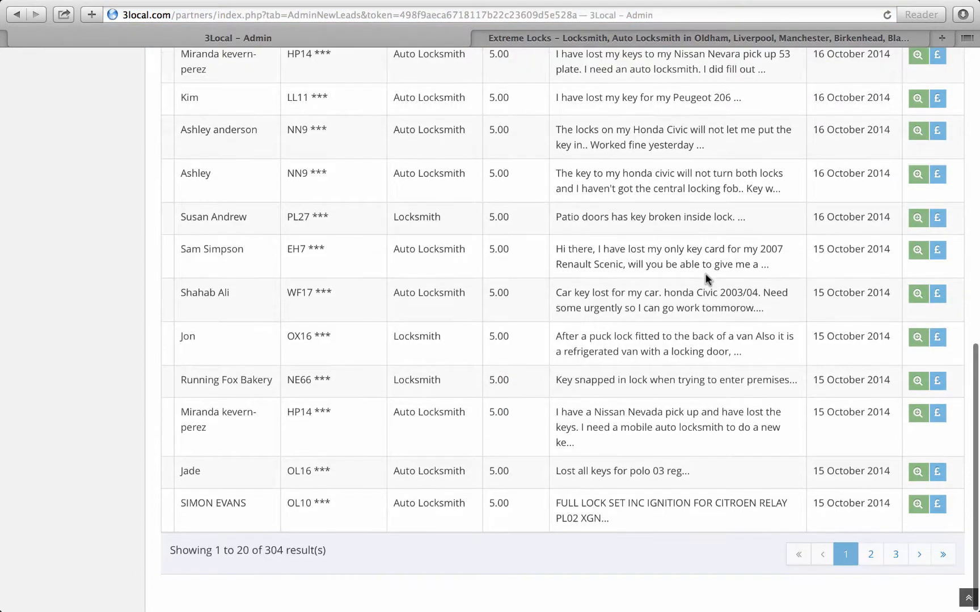
scroll(706, 280, up, 10)
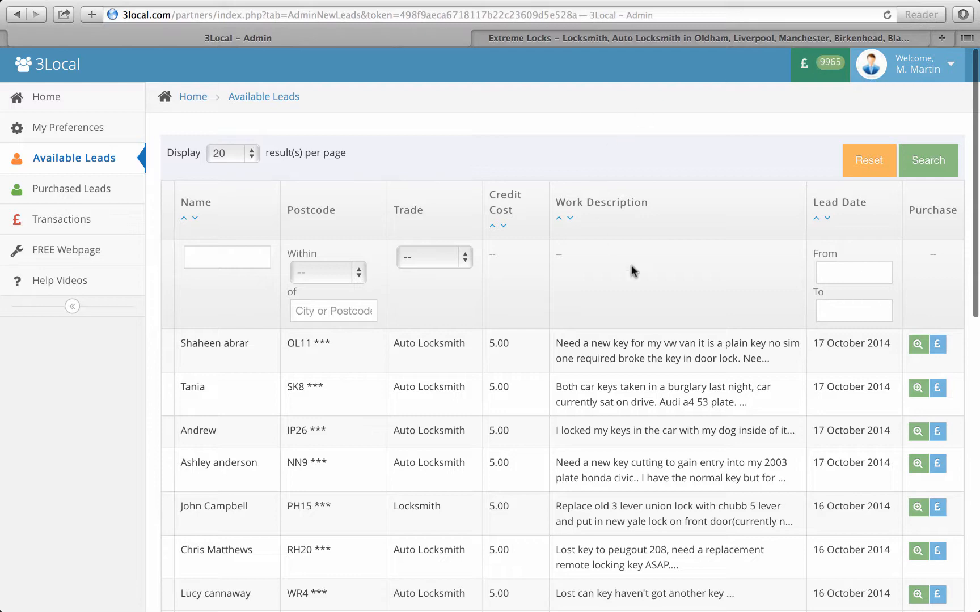
scroll(675, 294, down, 2)
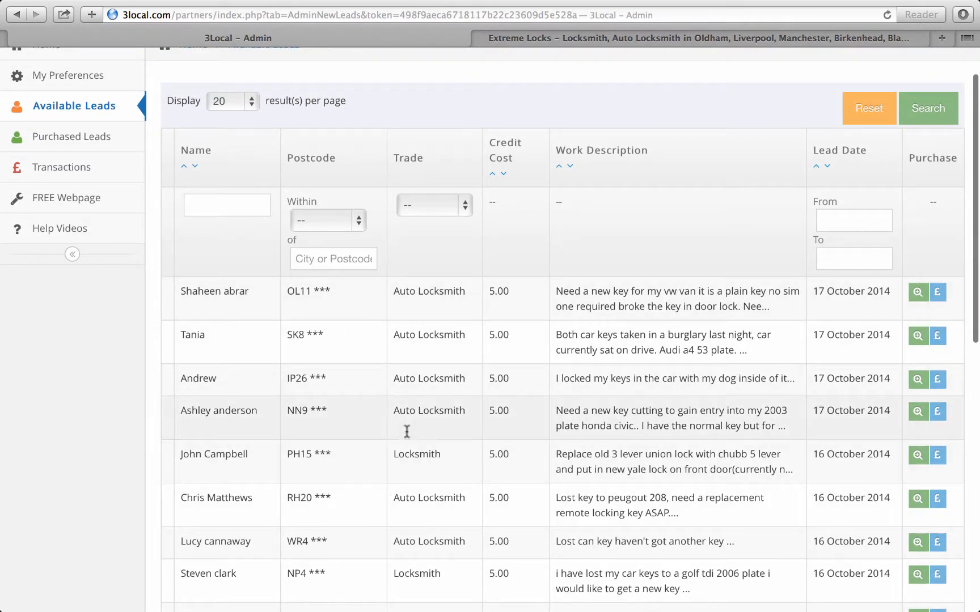
scroll(407, 431, down, 5)
scroll(435, 372, up, 7)
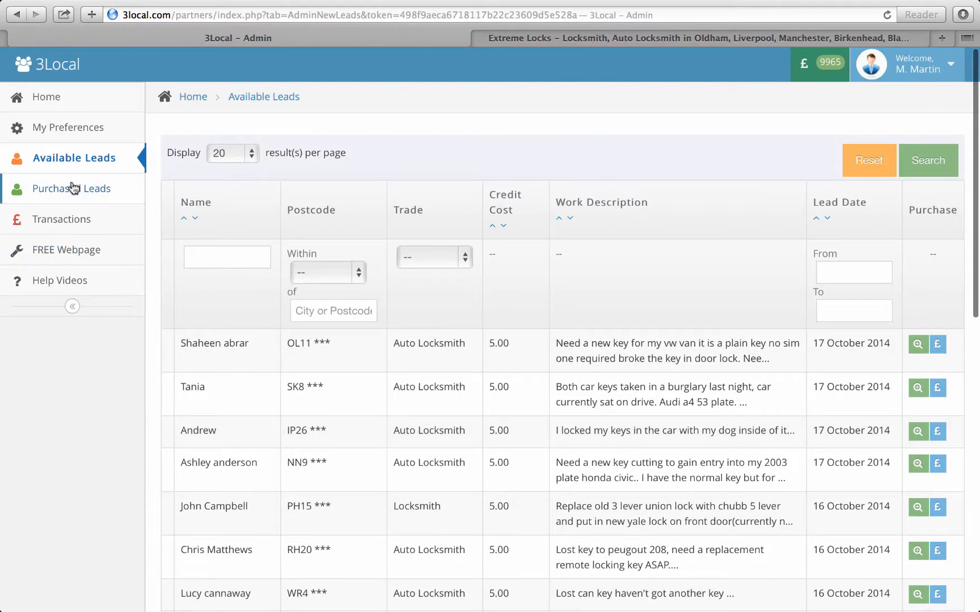
Open the Purchased Leads list and look through the leads already bought.
click(72, 189)
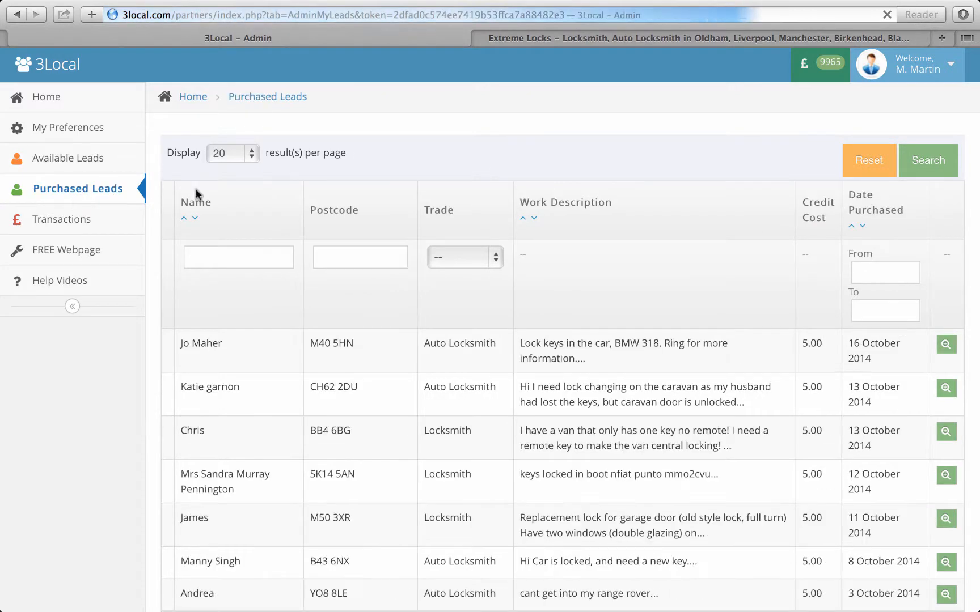
scroll(693, 238, down, 2)
scroll(694, 238, up, 3)
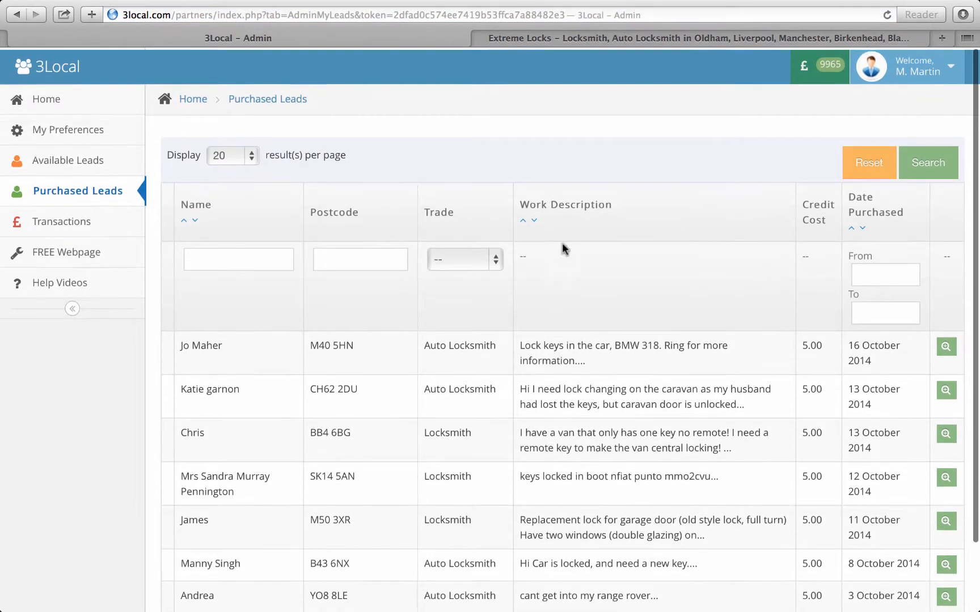
Open My Preferences and close the extra Extreme Locks website page in the browser.
click(75, 129)
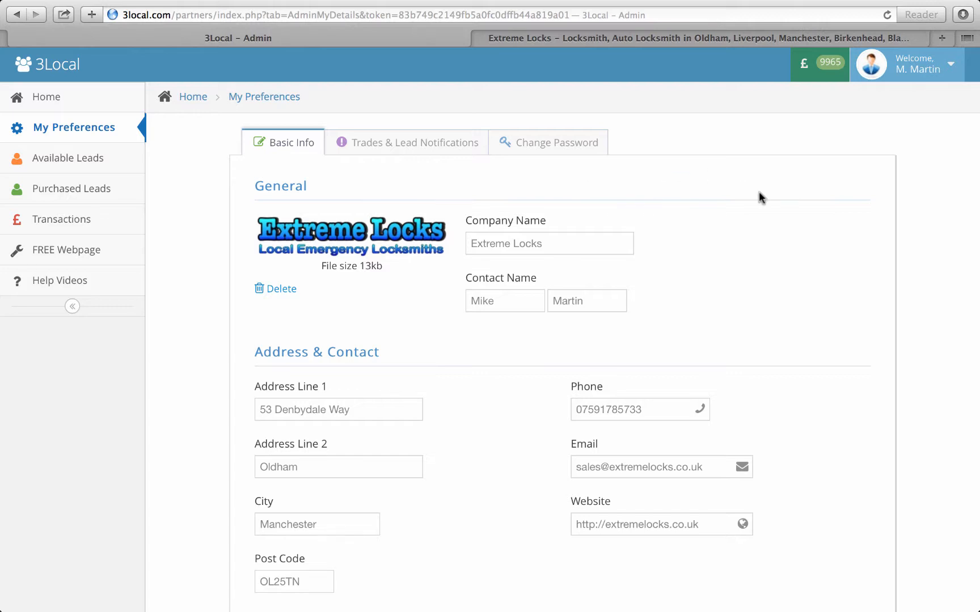
click(478, 38)
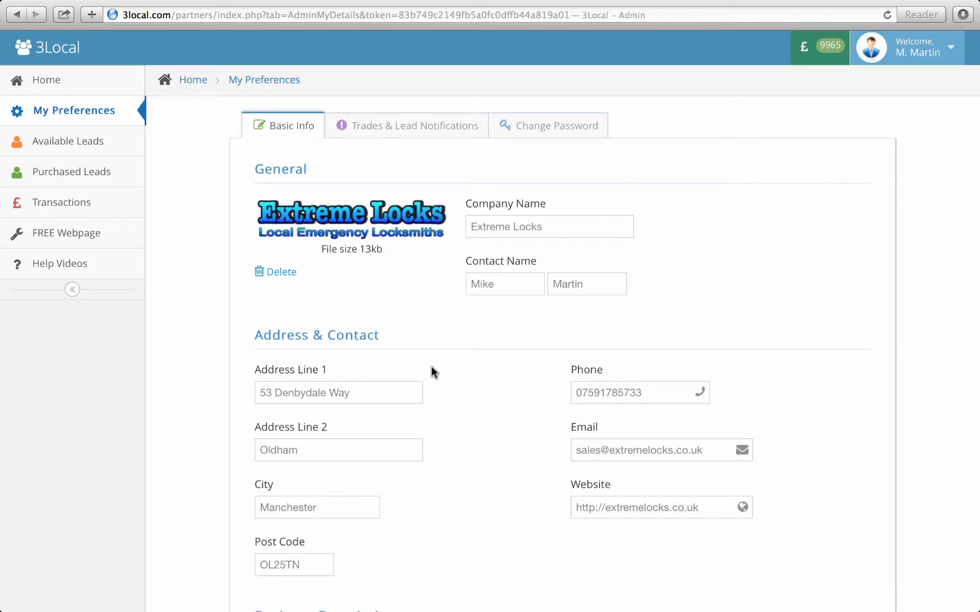
View the Trades & Lead Notifications and Change Password sections, and return to Basic Info.
click(385, 126)
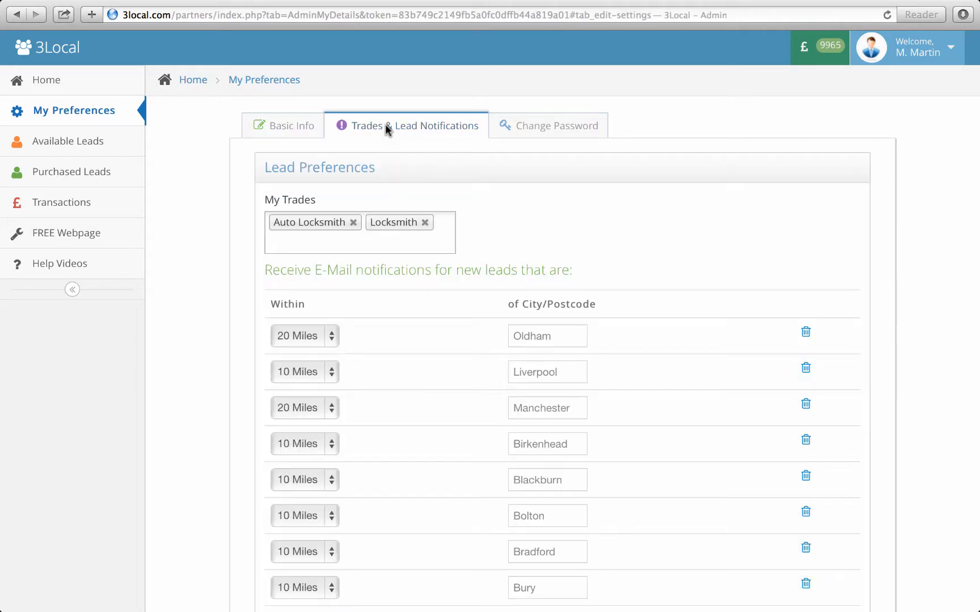
click(535, 132)
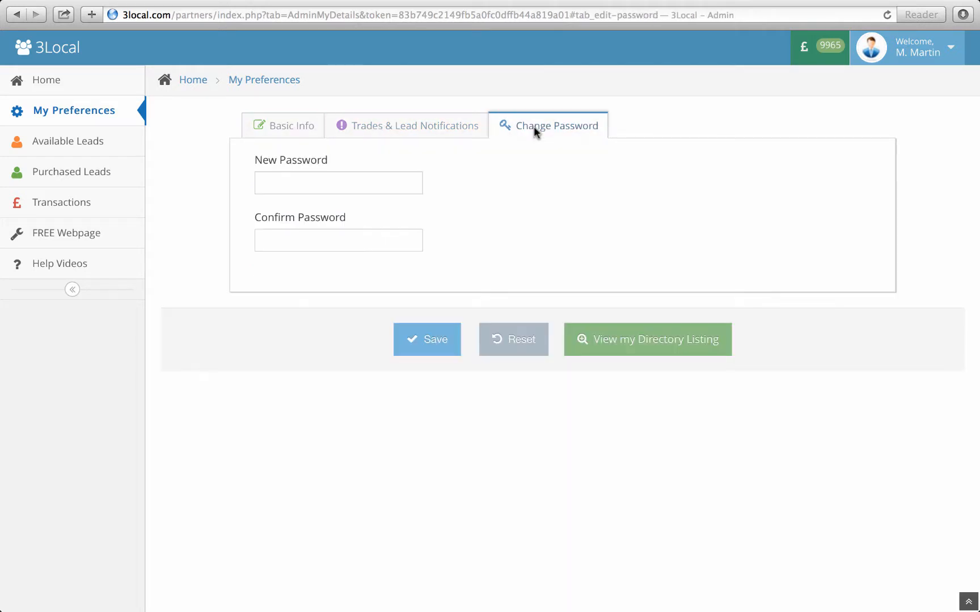
click(272, 134)
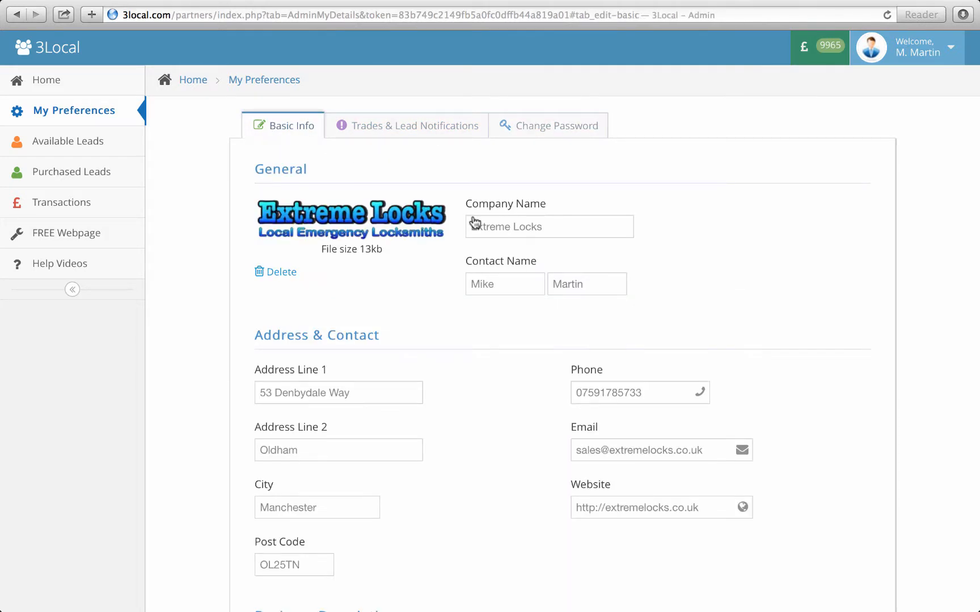
Delete the Extreme Locks logo image from the basic company information.
click(282, 273)
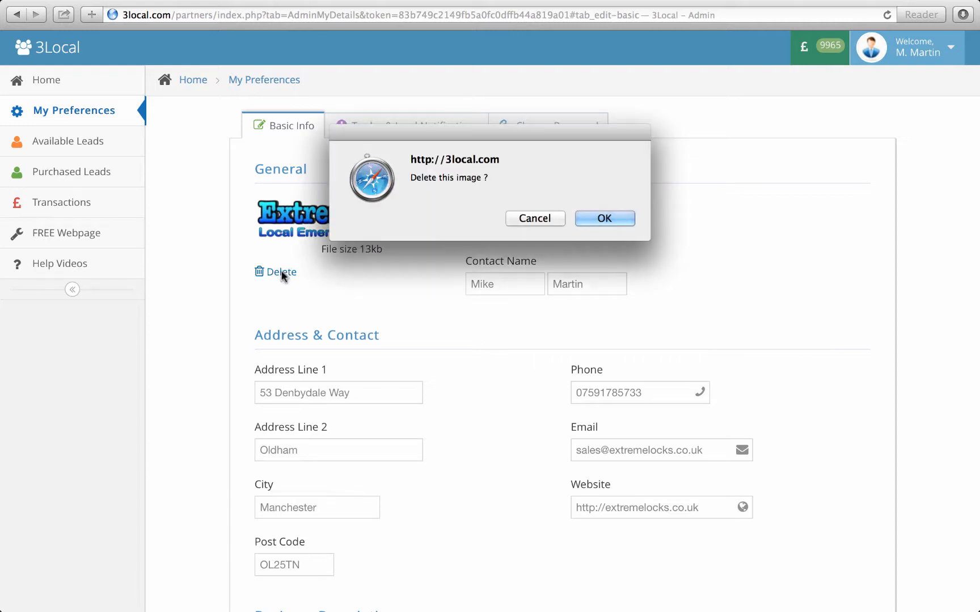
click(606, 218)
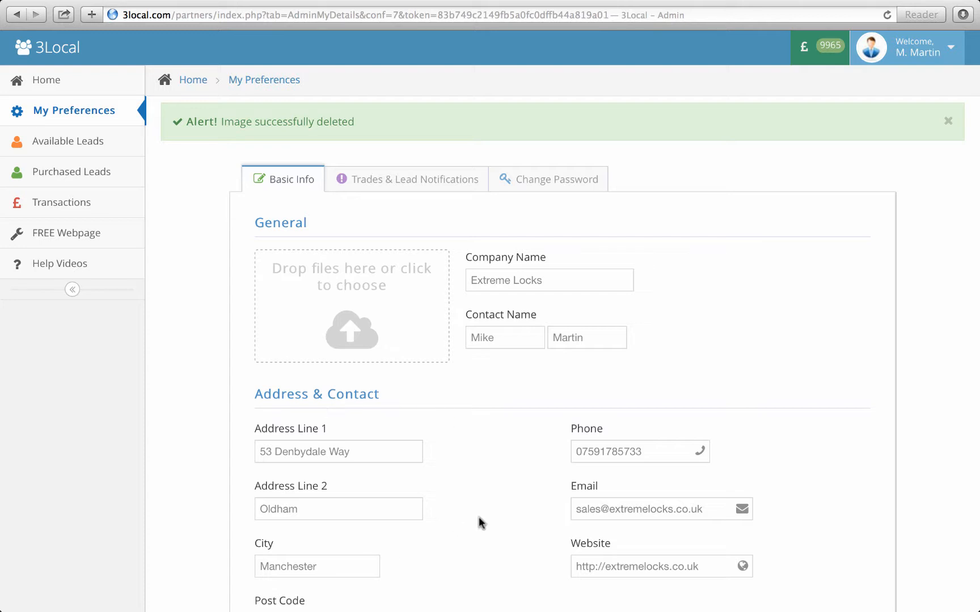
Review the address and contact details, website field and full business description.
scroll(850, 313, down, 4)
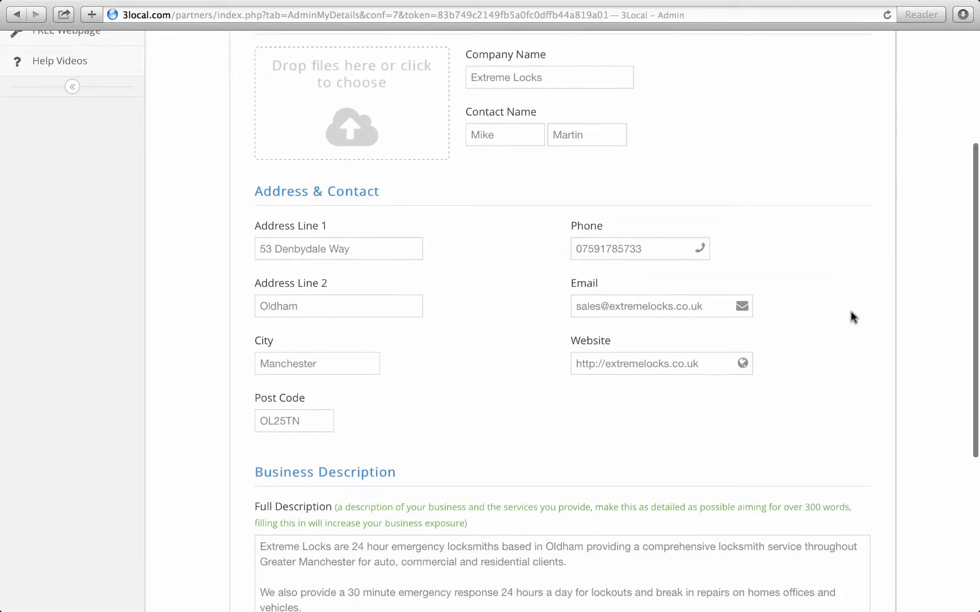
click(715, 367)
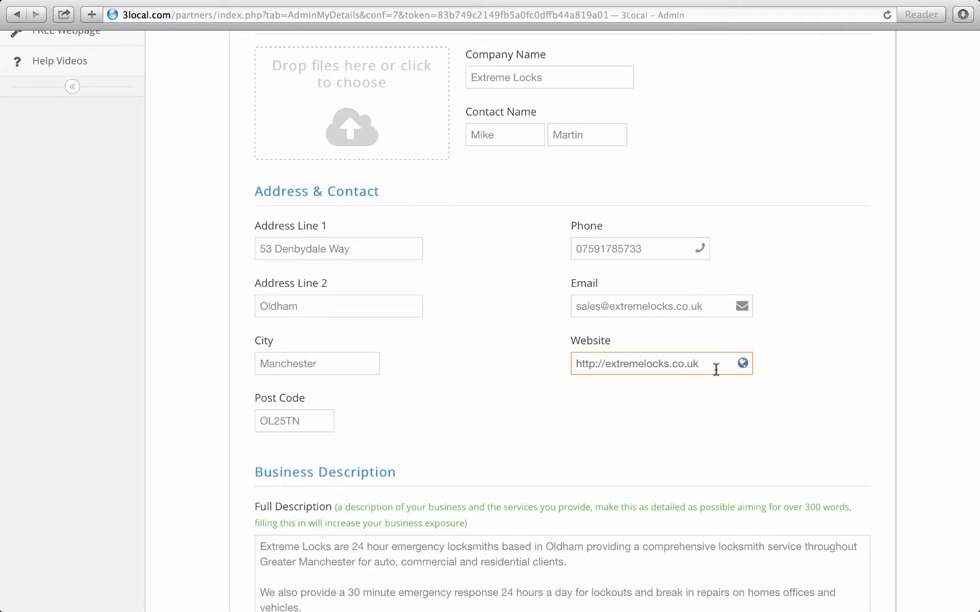
scroll(557, 383, down, 2)
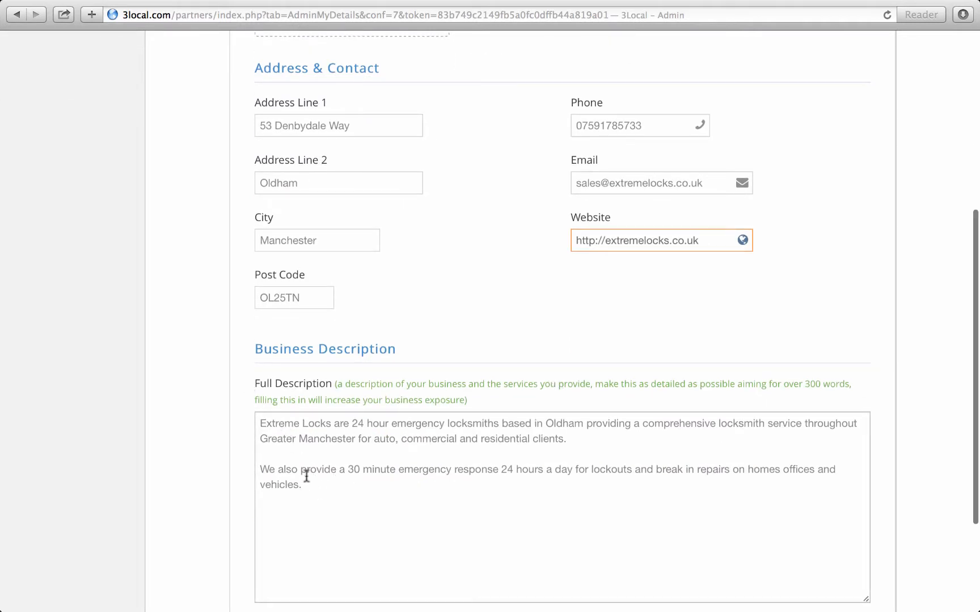
scroll(496, 525, down, 3)
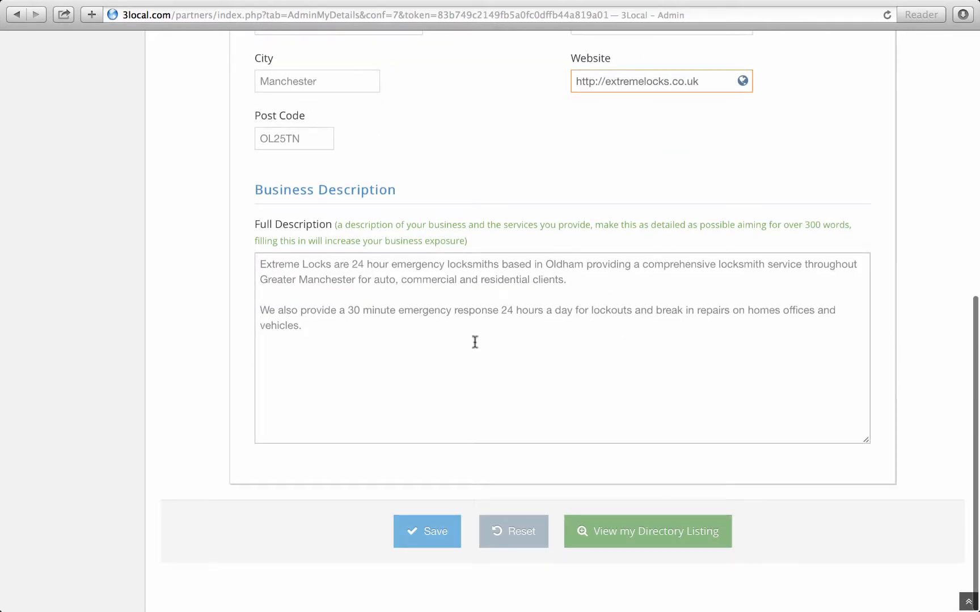
scroll(601, 366, up, 1)
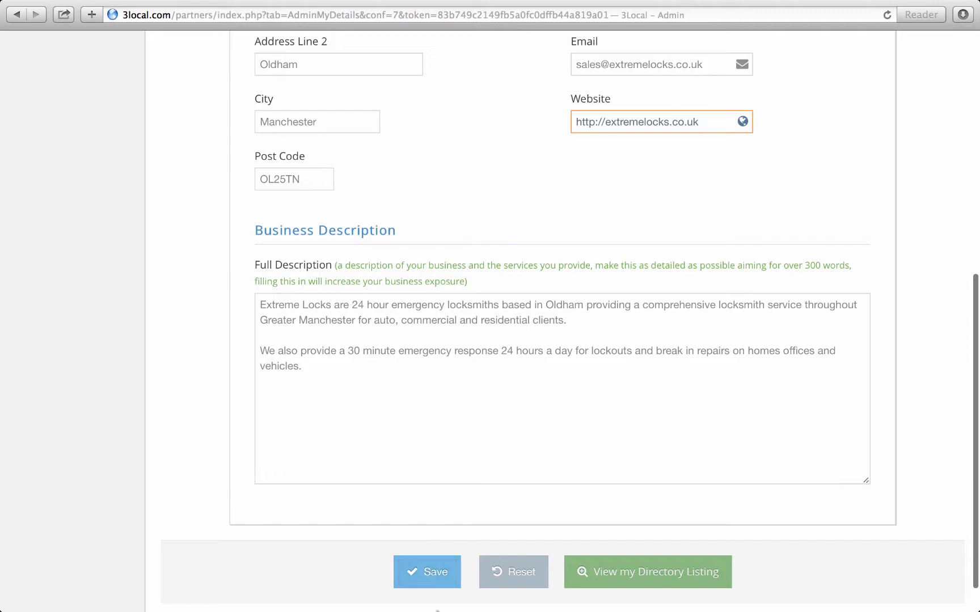
Upload the image extremelockslogo1 as the company logo, finding it with the search "extre", and save the preferences.
scroll(507, 356, up, 8)
click(364, 198)
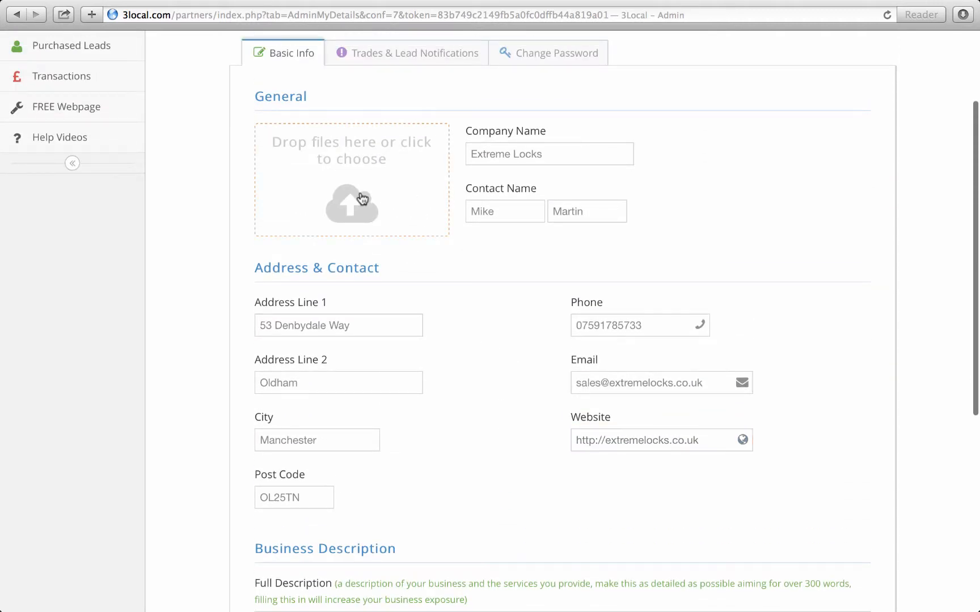
click(629, 44)
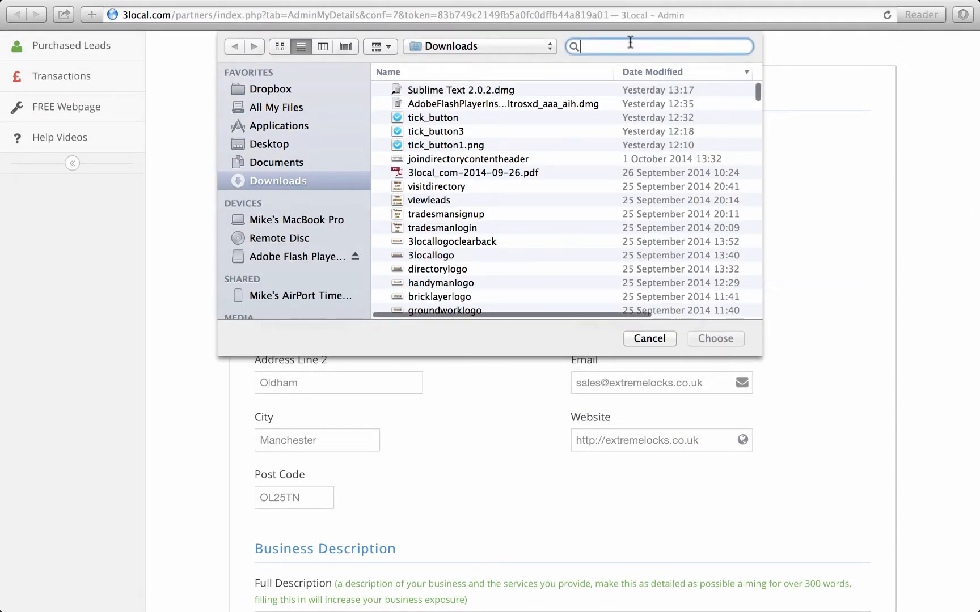
text(extre)
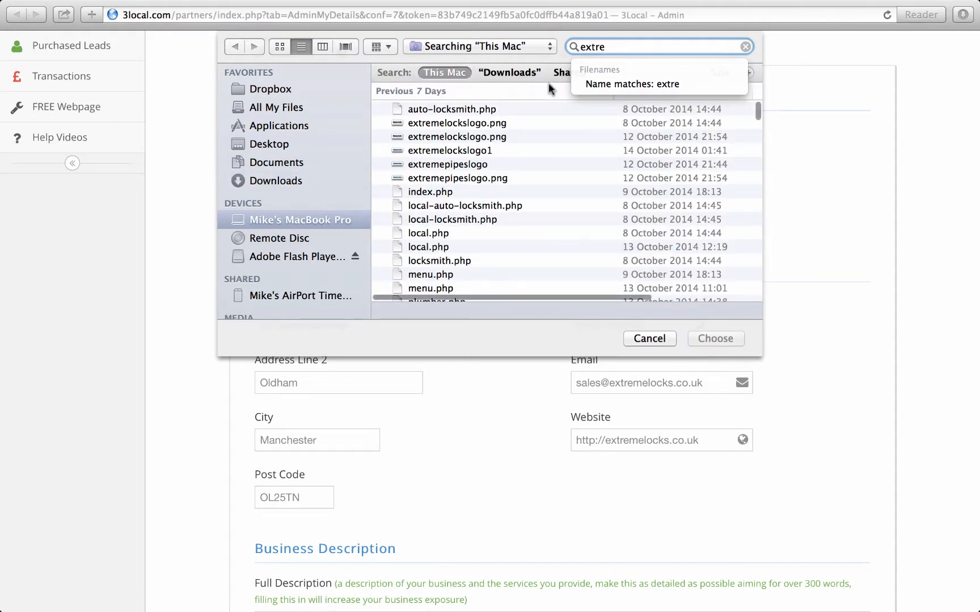
double_click(484, 151)
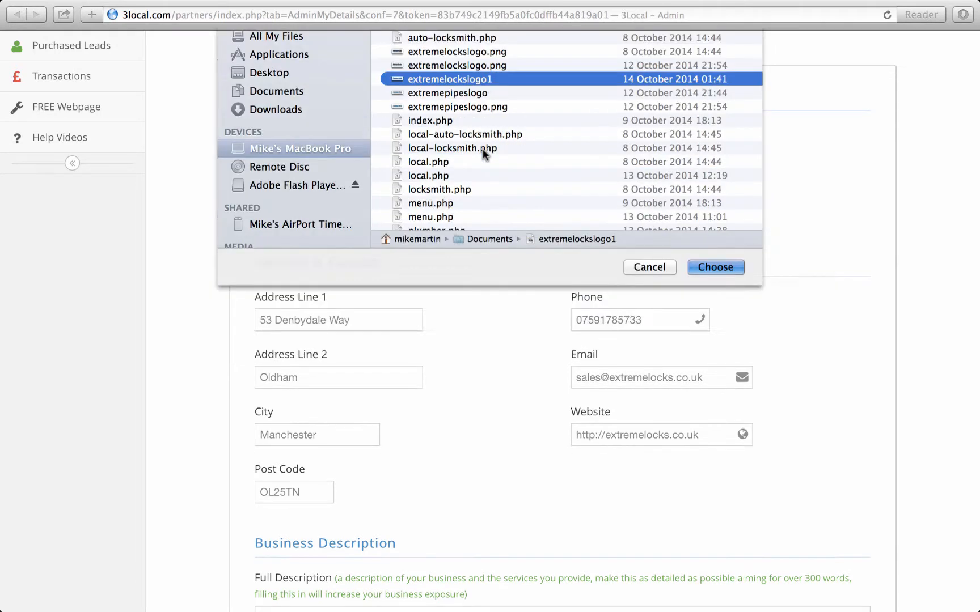
scroll(534, 426, down, 6)
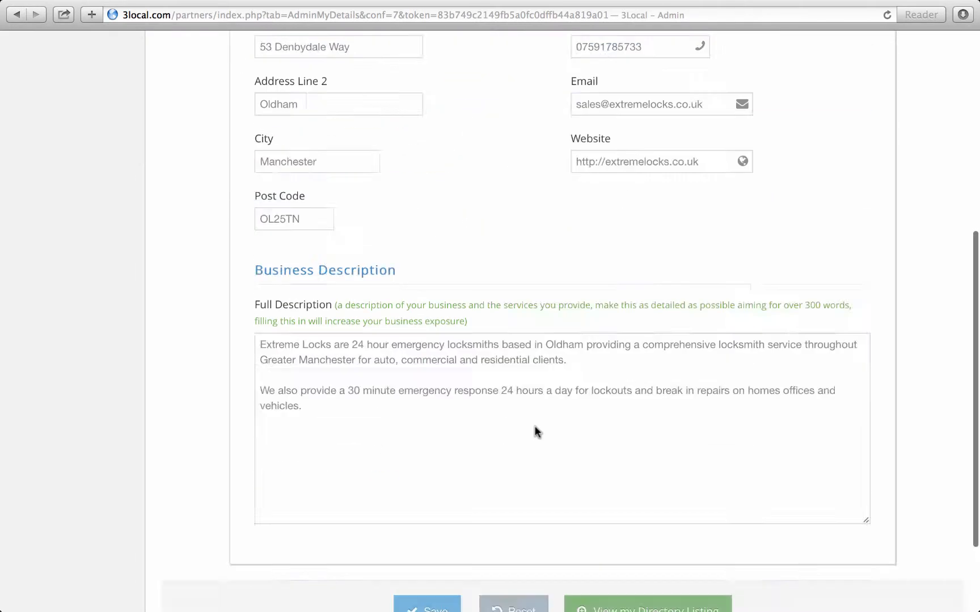
click(434, 537)
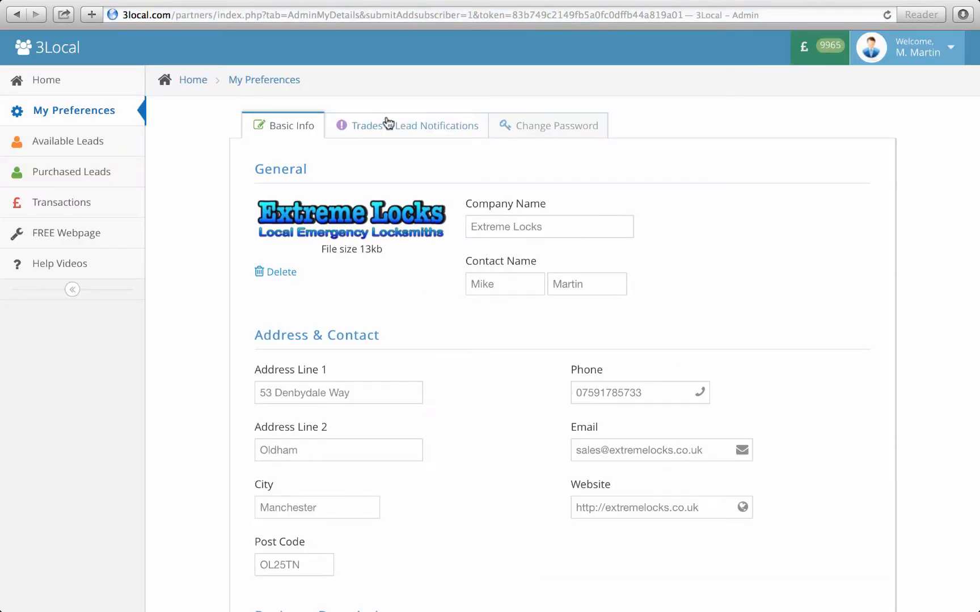
Add Painter / Decorator and Cleaner to My Trades in the lead notification preferences.
click(421, 127)
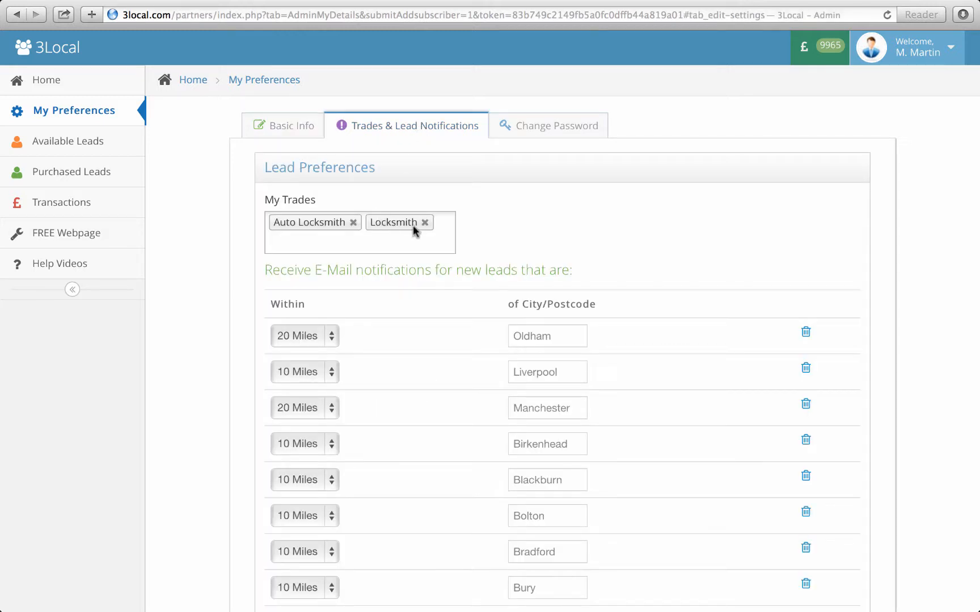
click(345, 240)
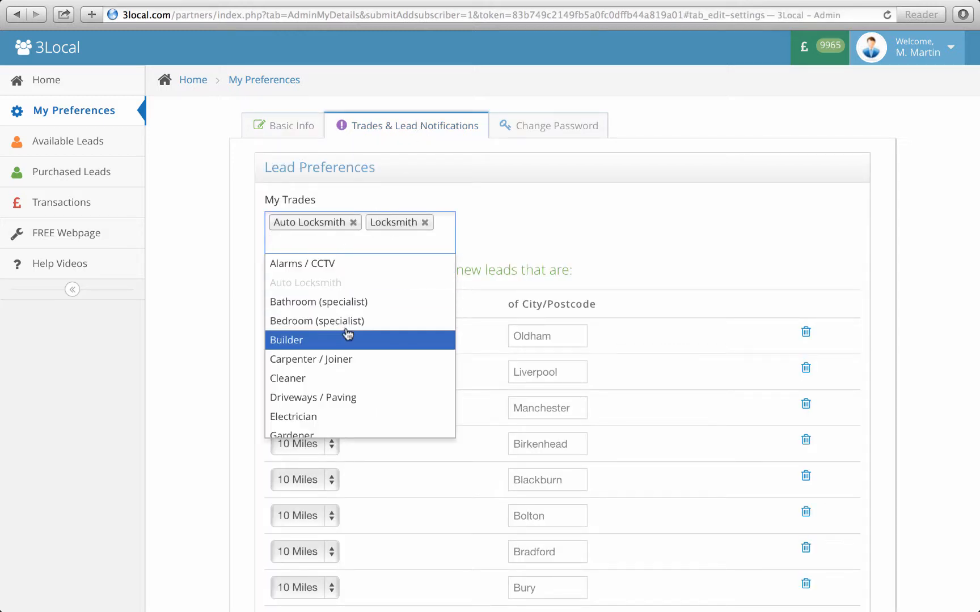
scroll(347, 340, down, 5)
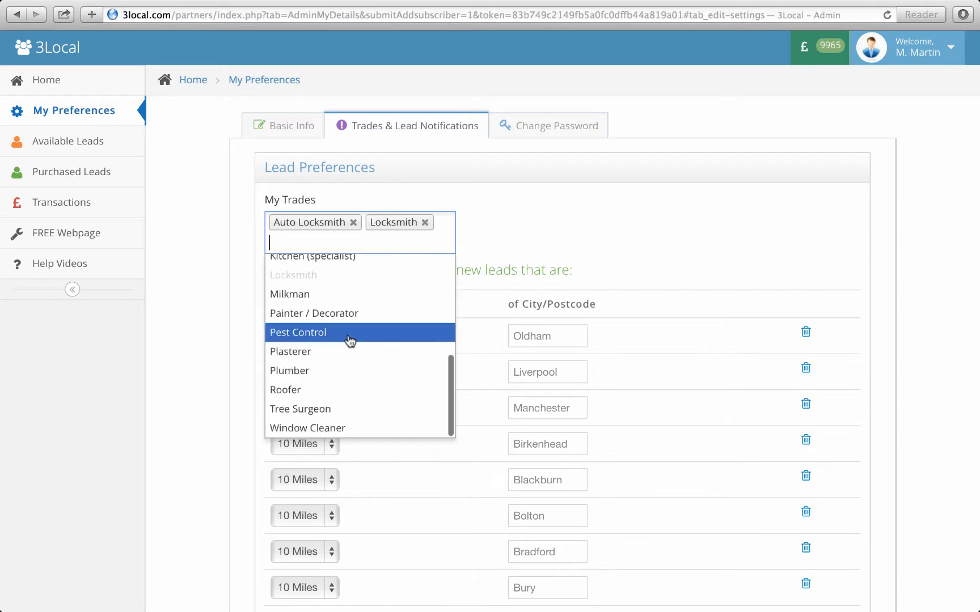
click(291, 318)
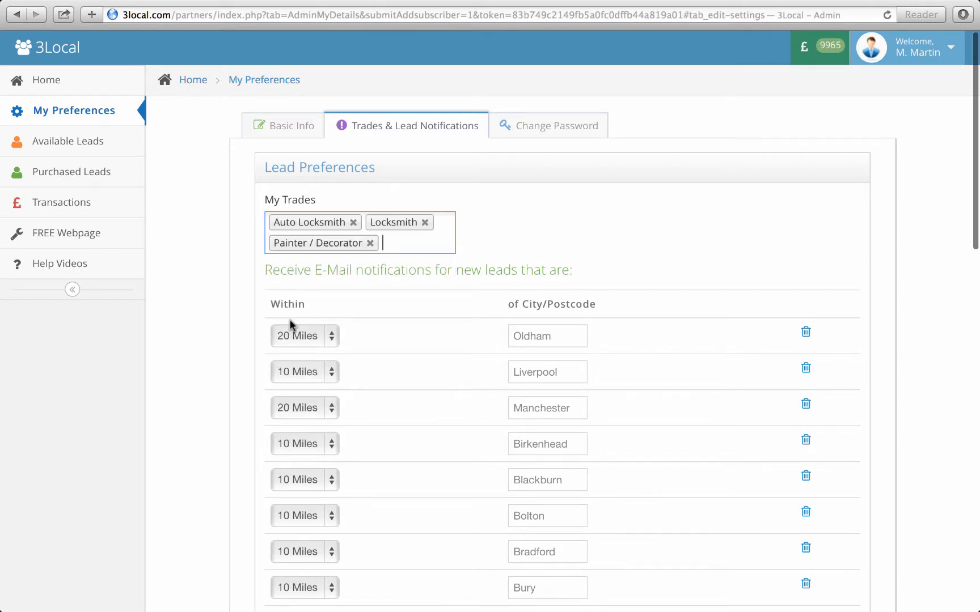
click(396, 244)
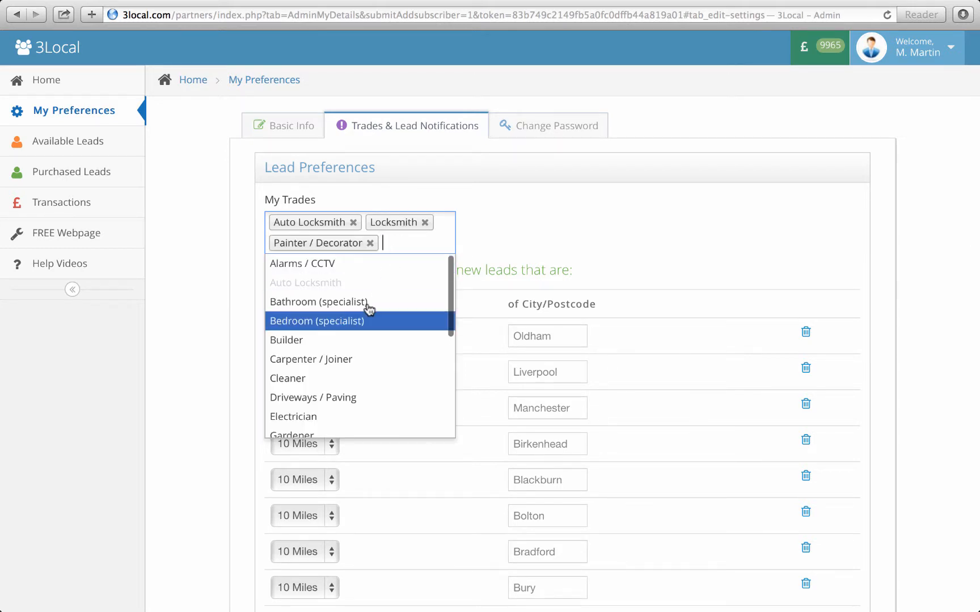
click(300, 384)
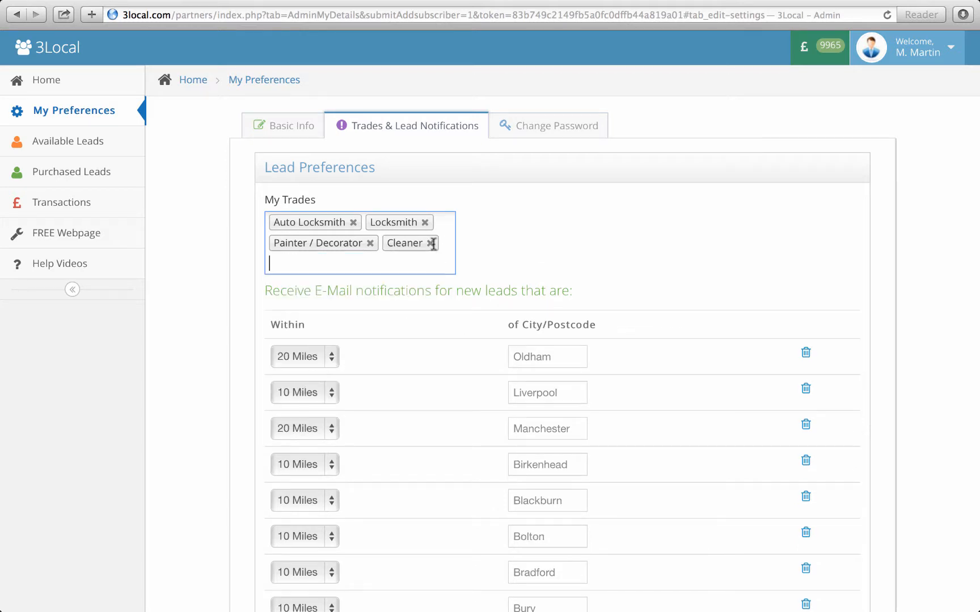
Remove Cleaner from the My Trades selection.
scroll(690, 290, down, 5)
scroll(691, 291, up, 5)
click(421, 271)
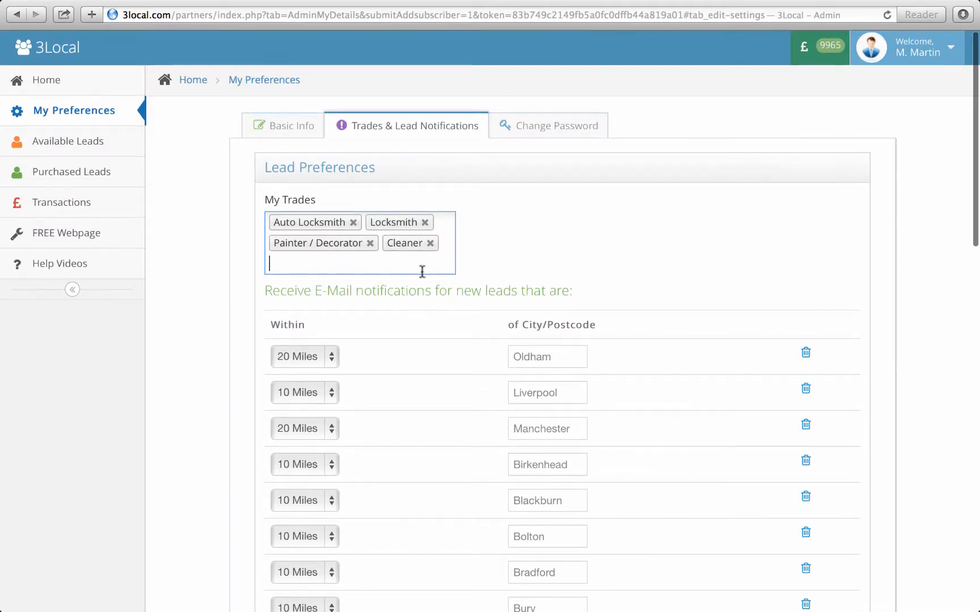
click(431, 243)
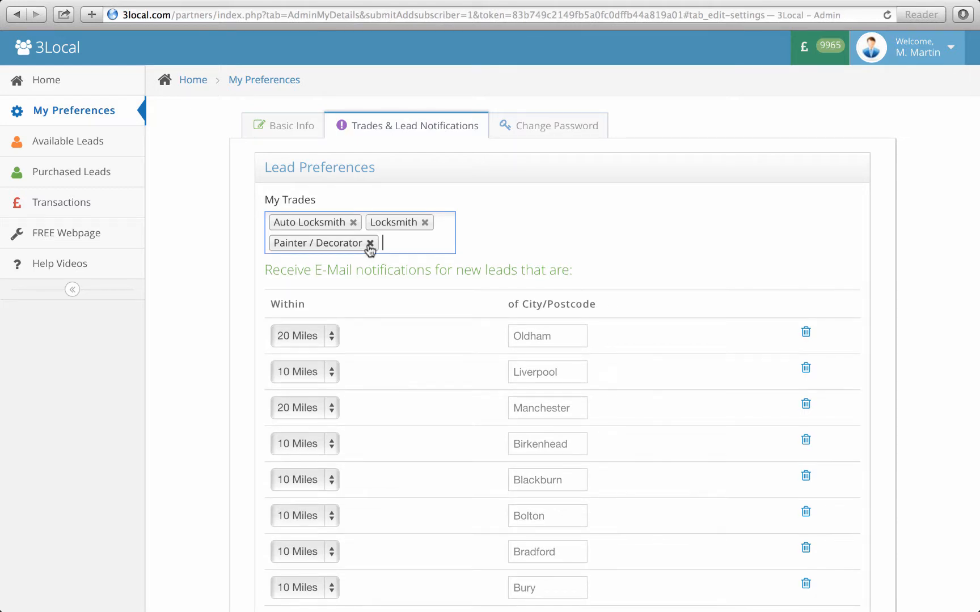
Remove Painter / Decorator from the My Trades selection.
click(370, 243)
Review the distances and cities set for e-mail lead notifications, plus the option to receive new leads automatically.
scroll(676, 200, down, 3)
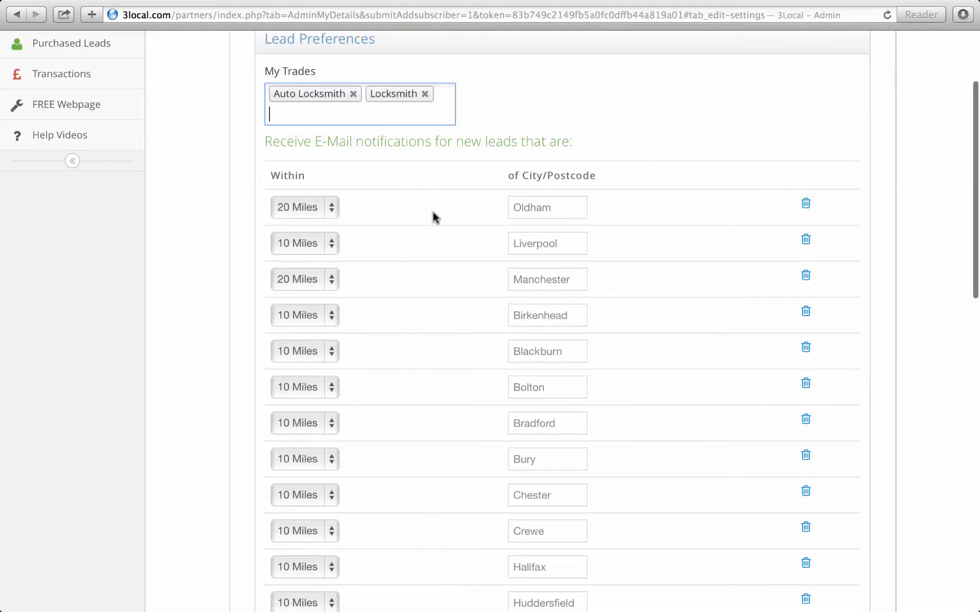
scroll(647, 312, down, 12)
scroll(647, 311, down, 3)
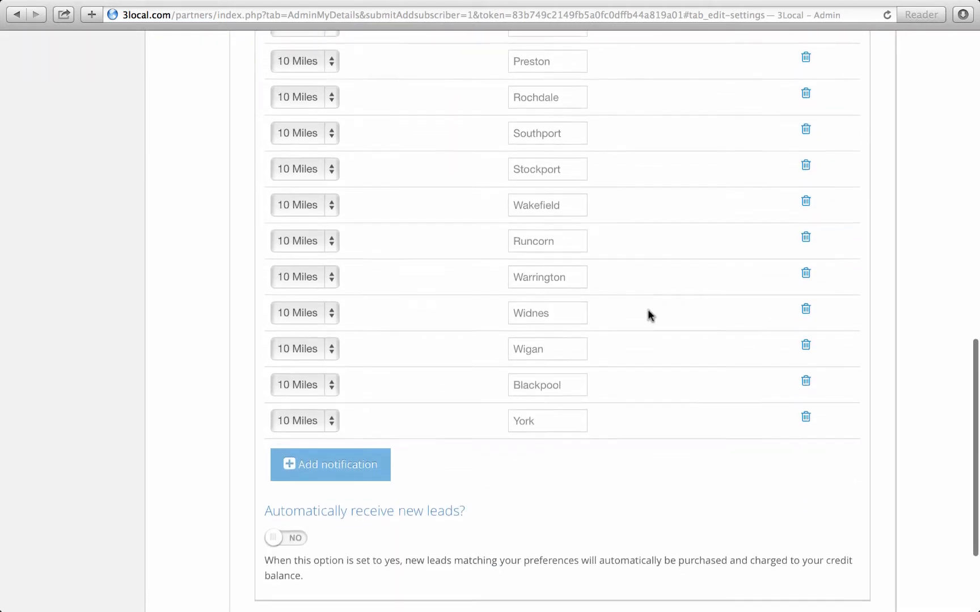
scroll(610, 373, up, 3)
scroll(610, 369, up, 7)
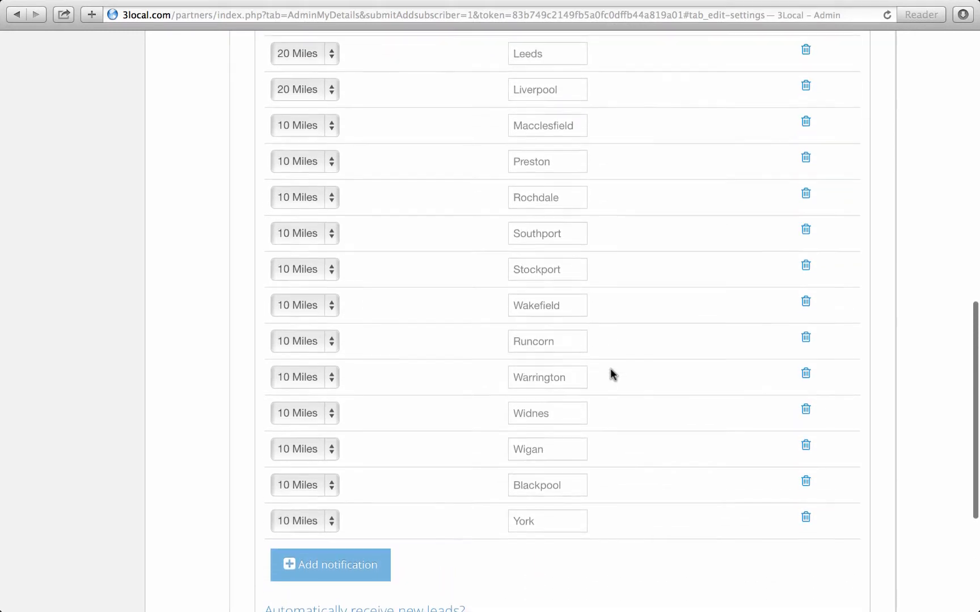
scroll(610, 373, up, 6)
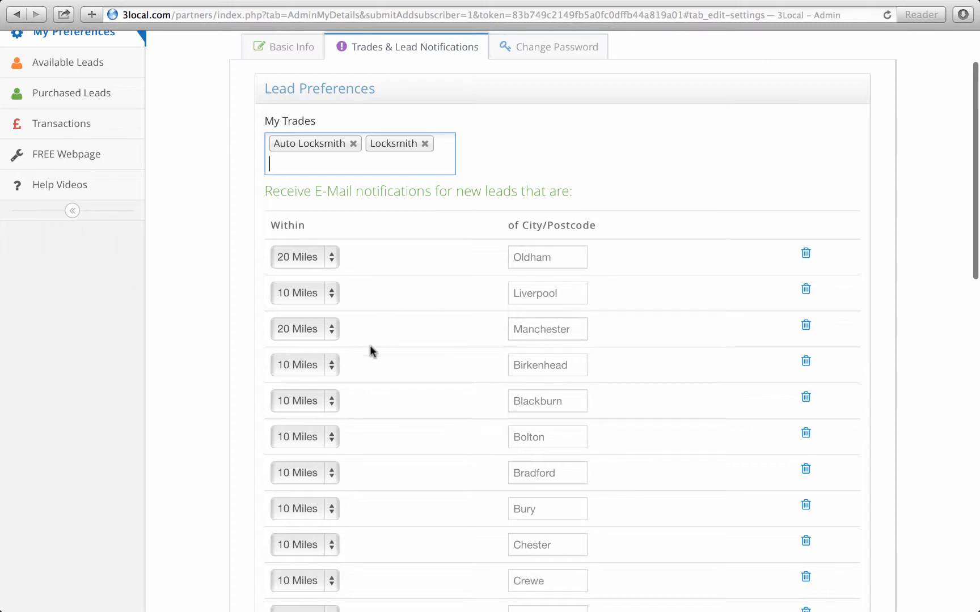
scroll(785, 308, down, 4)
scroll(785, 308, up, 4)
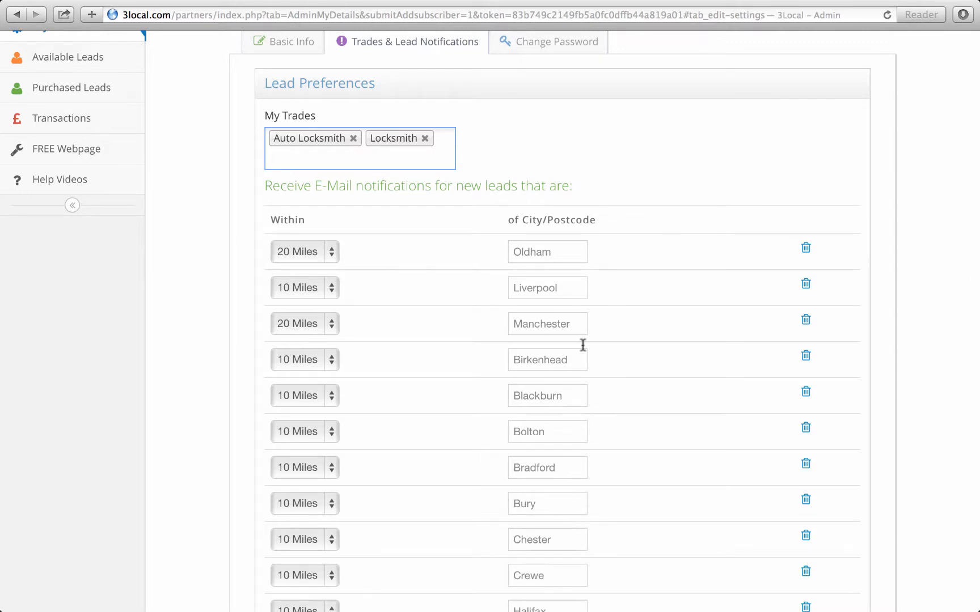
scroll(683, 147, down, 2)
scroll(686, 154, up, 4)
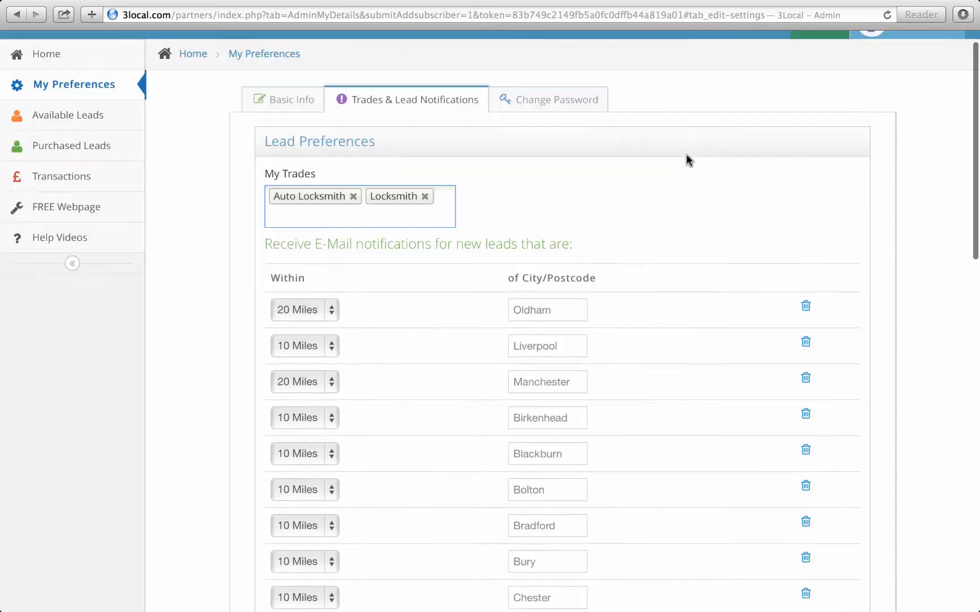
Open the company's public directory listing from the basic info preferences.
click(294, 129)
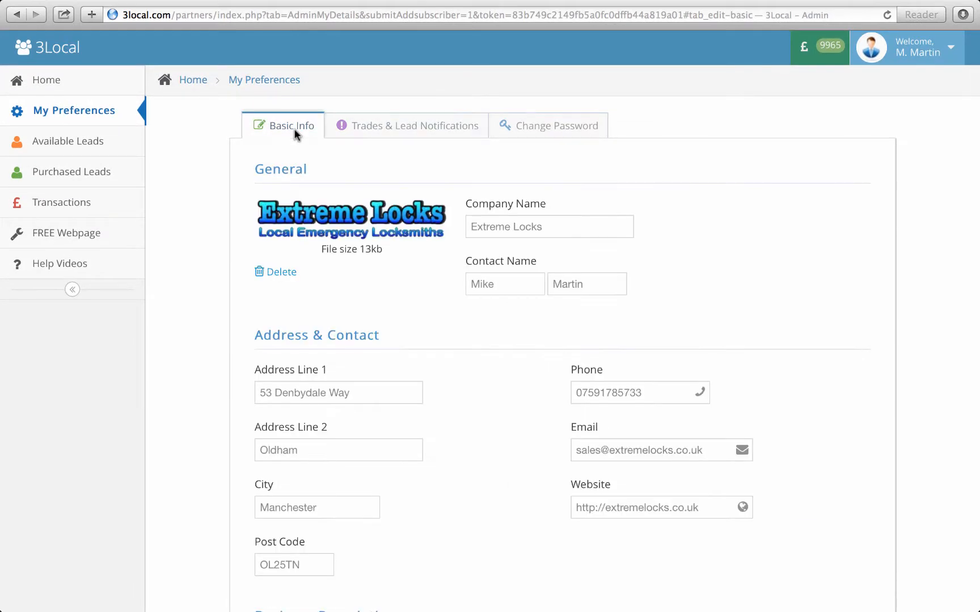
scroll(753, 210, down, 5)
scroll(751, 209, down, 1)
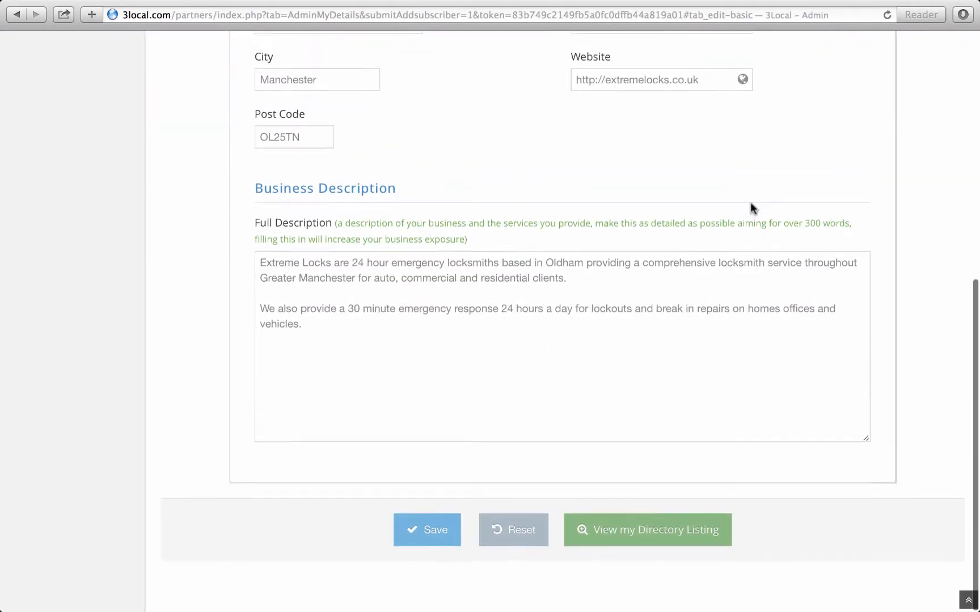
click(643, 533)
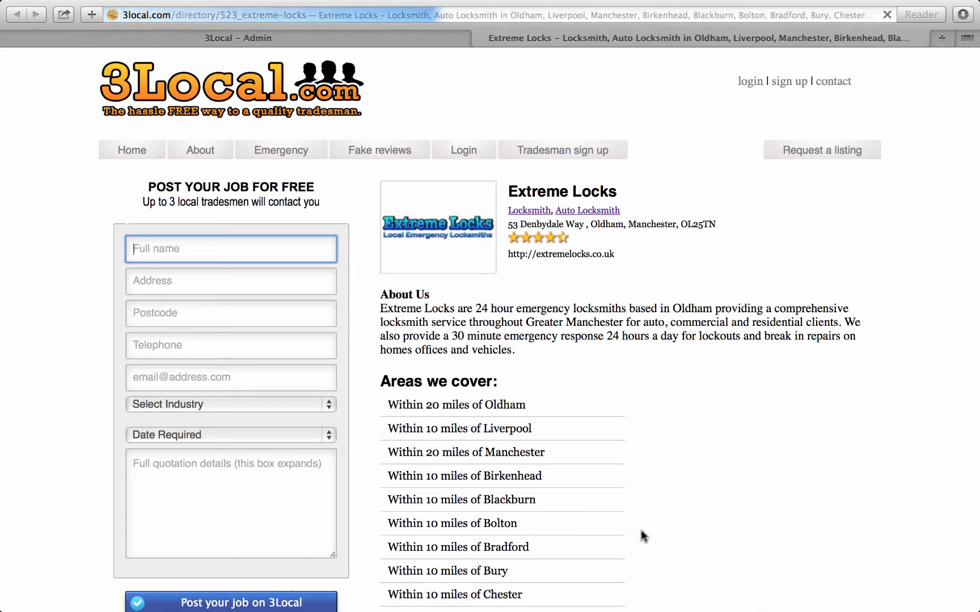
Return to the basic info preferences and check the logo, company details and business description shown there.
mouse_move(164, 33)
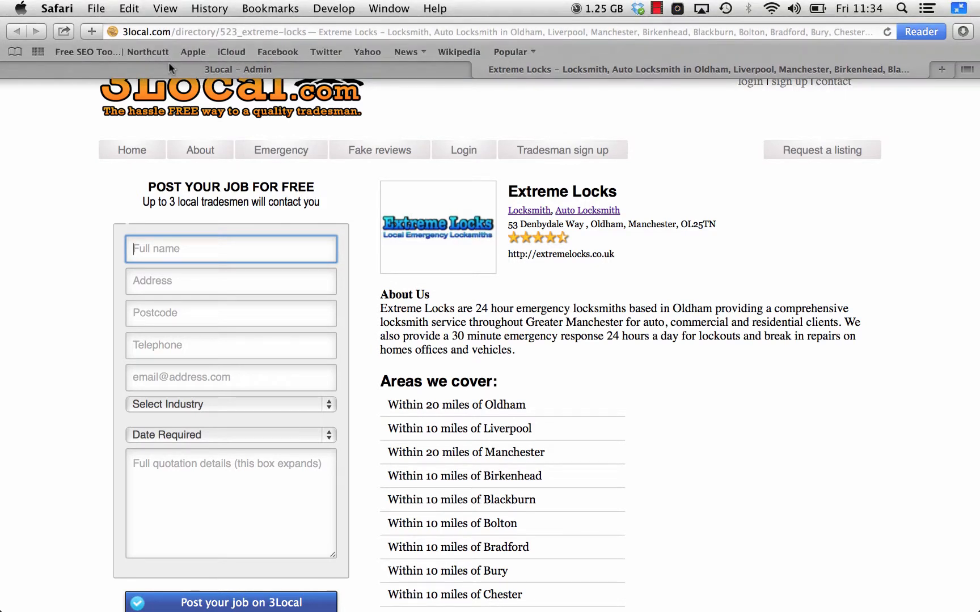
click(170, 69)
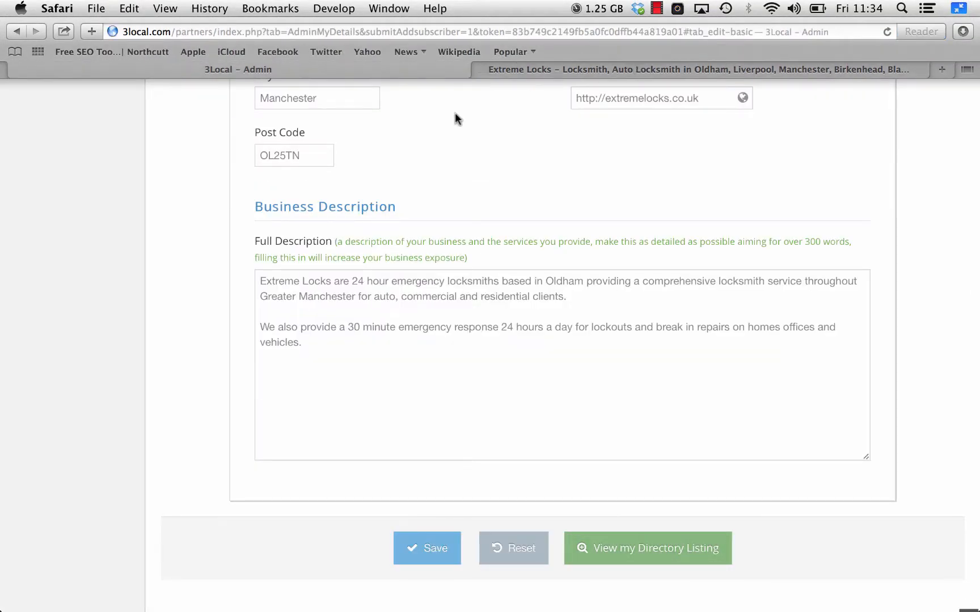
scroll(459, 119, up, 10)
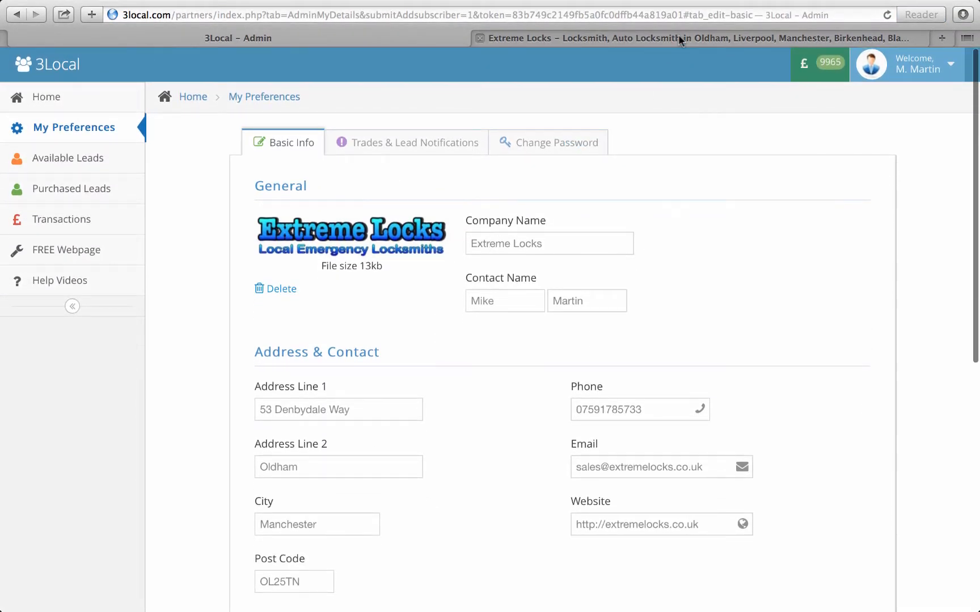
Switch to the Extreme Locks directory listing and review its list of areas covered.
click(678, 38)
scroll(709, 320, down, 6)
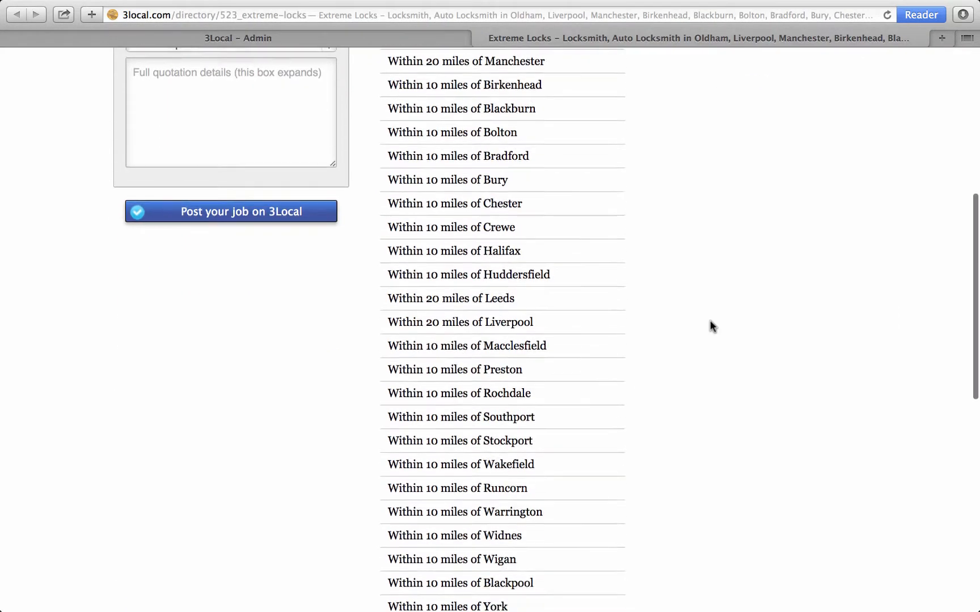
scroll(709, 320, down, 3)
scroll(709, 320, up, 4)
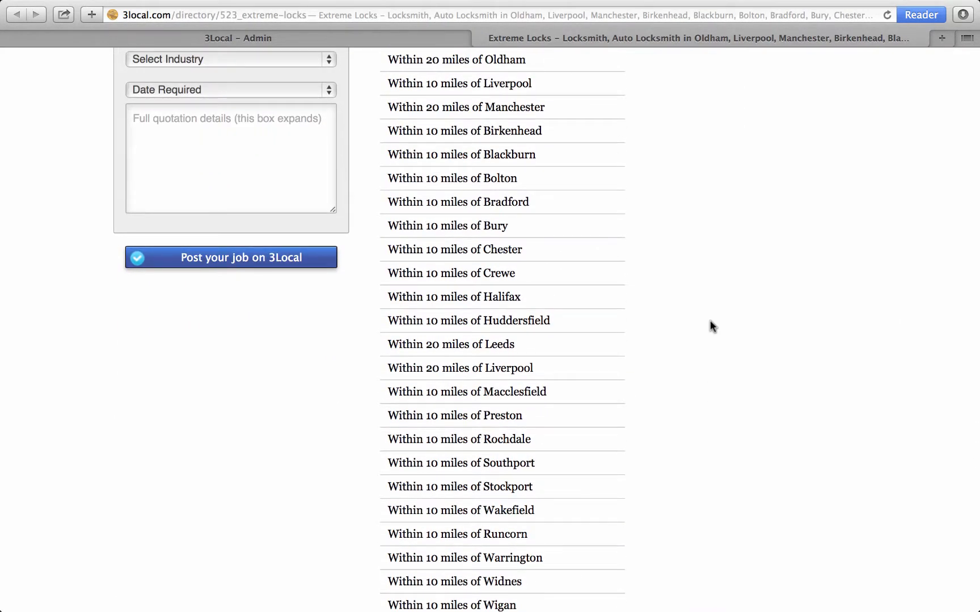
scroll(709, 320, up, 5)
scroll(709, 320, down, 6)
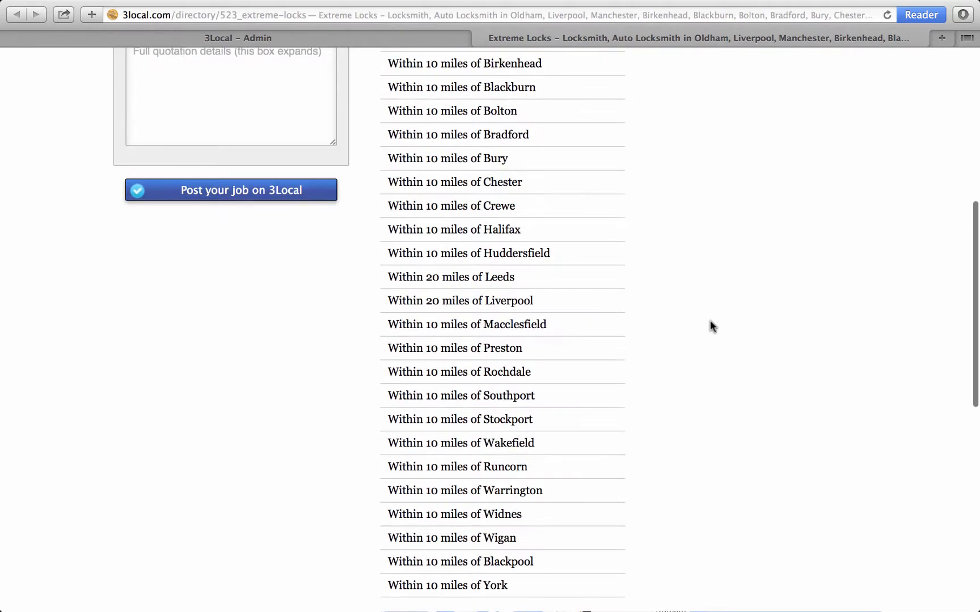
scroll(709, 321, down, 4)
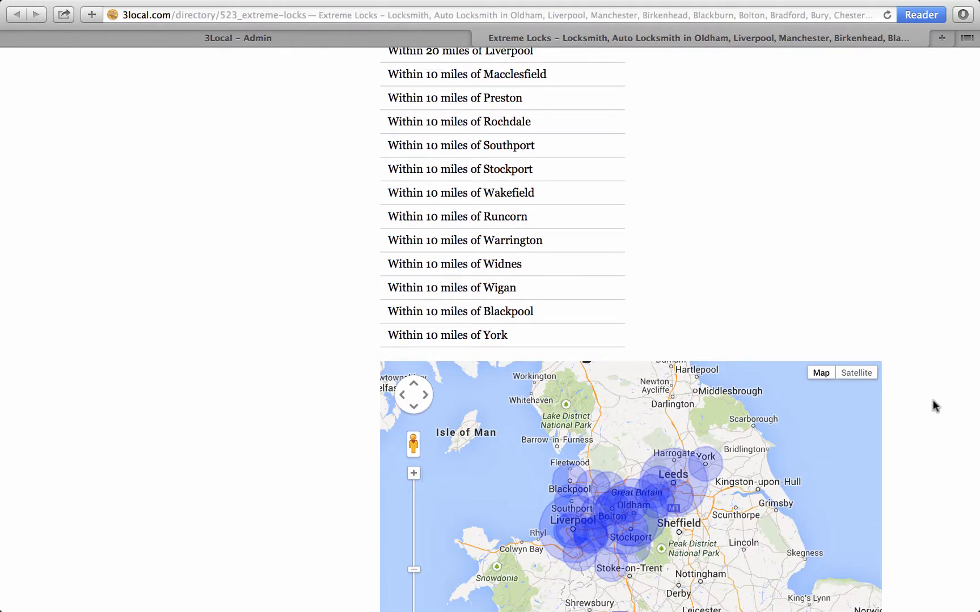
Examine the listing's coverage map, zooming out to the whole country and back in on the covered region.
scroll(934, 406, down, 3)
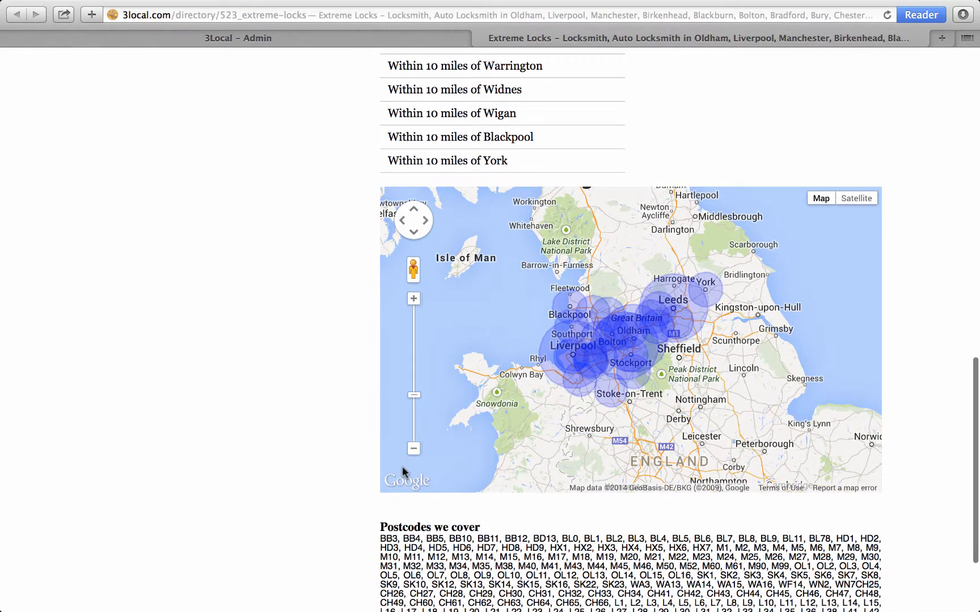
click(413, 449)
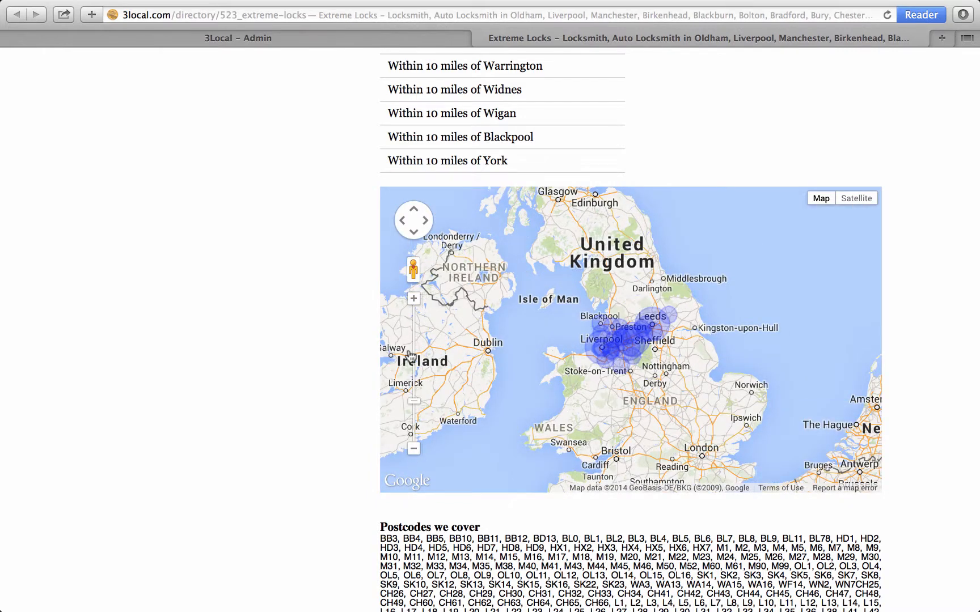
click(414, 299)
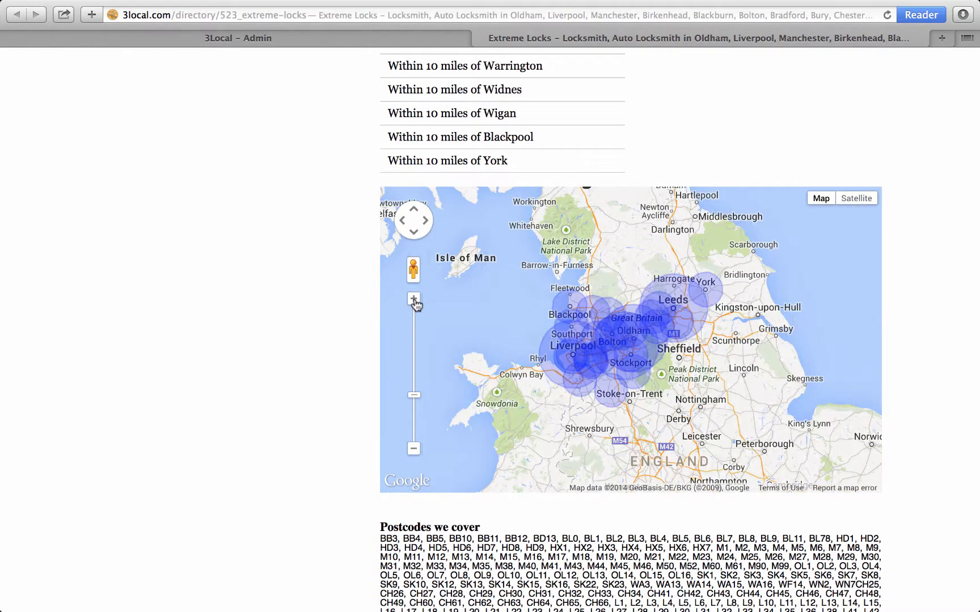
click(415, 301)
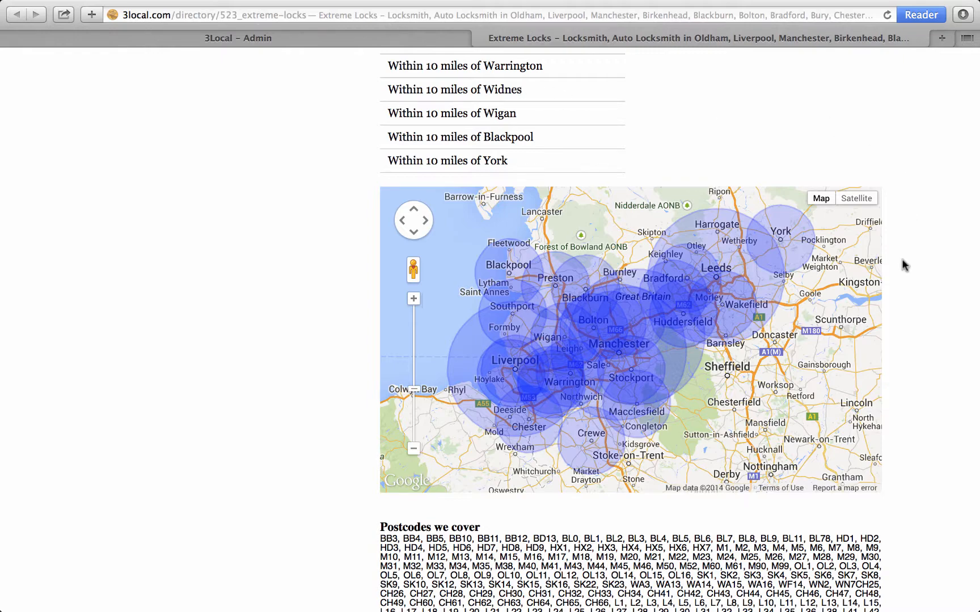
Highlight the full list of postcodes covered below the map, and clear the selection.
scroll(904, 266, down, 5)
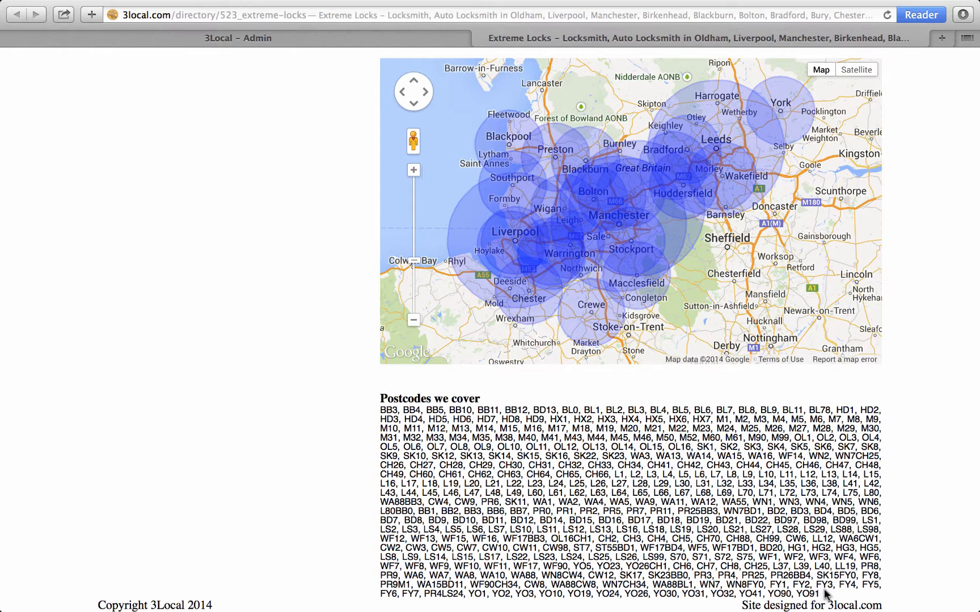
drag(819, 593, 380, 414)
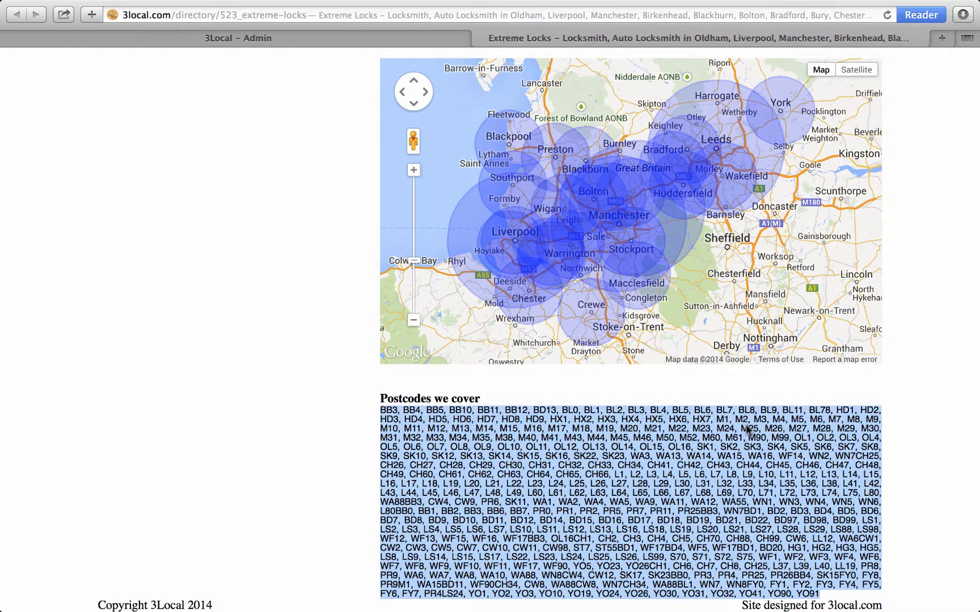
click(951, 423)
Look back over the coverage map, the areas covered and the company details on the Extreme Locks listing.
scroll(947, 408, up, 10)
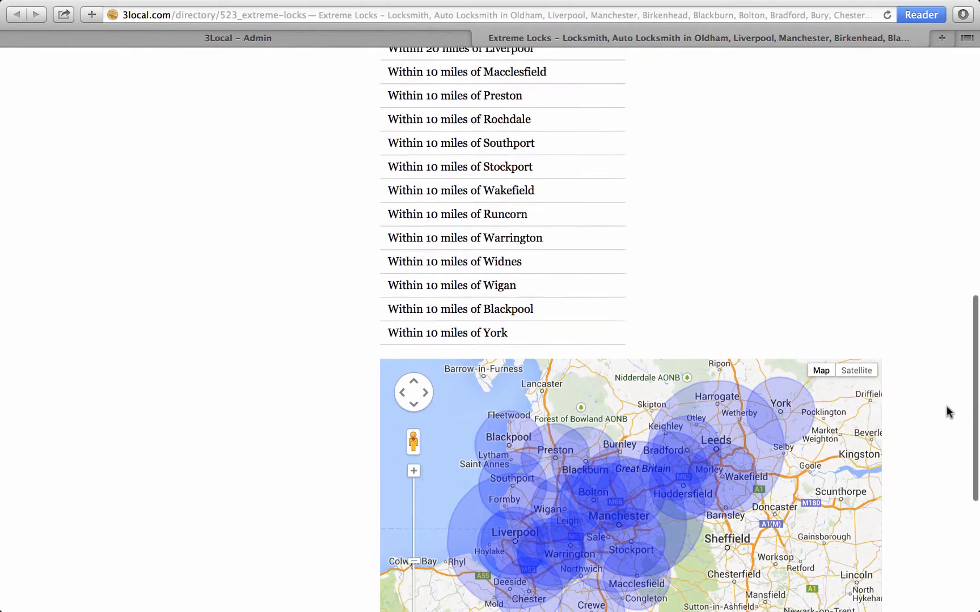
scroll(946, 408, up, 2)
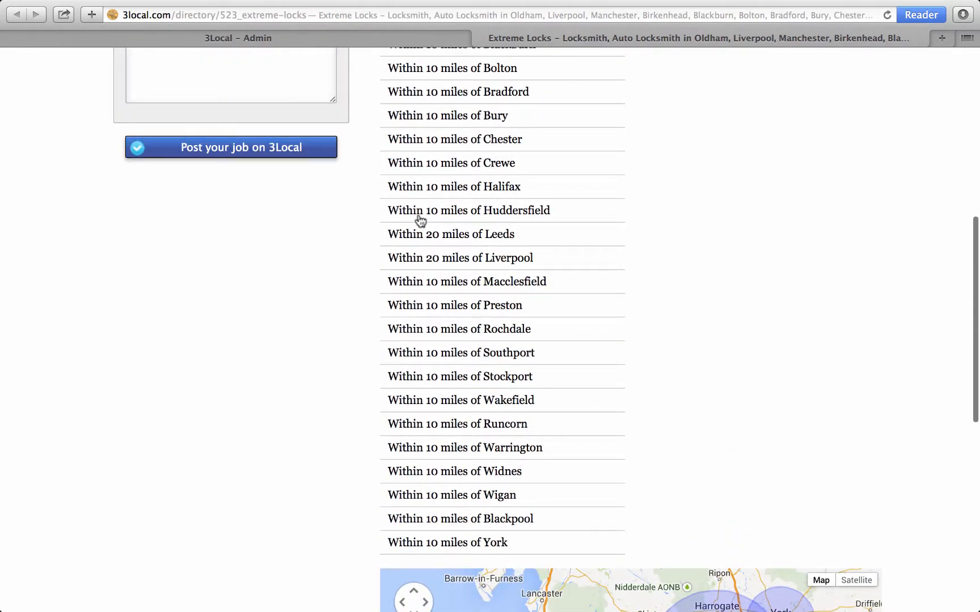
scroll(671, 352, down, 4)
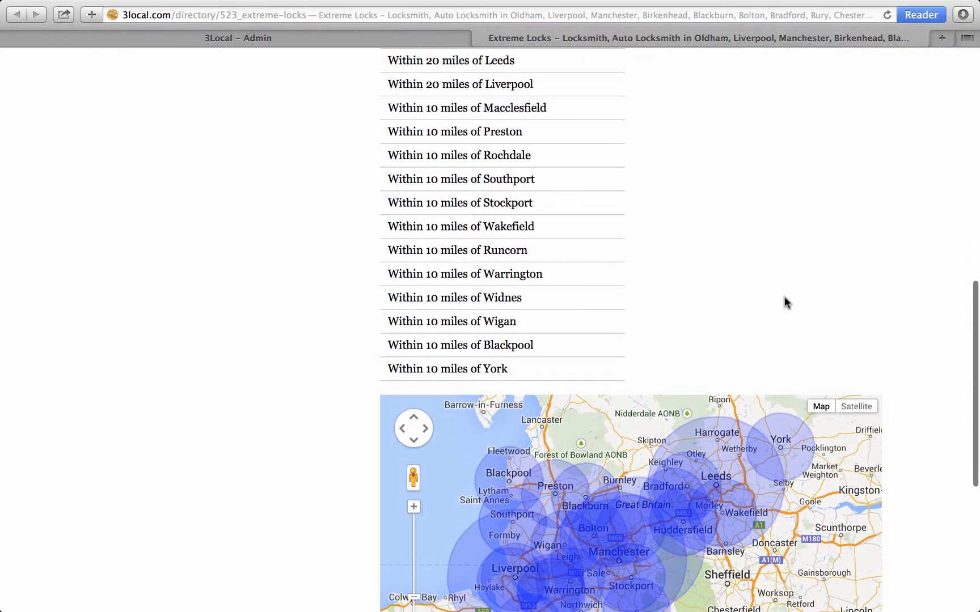
scroll(784, 303, up, 4)
scroll(783, 302, up, 8)
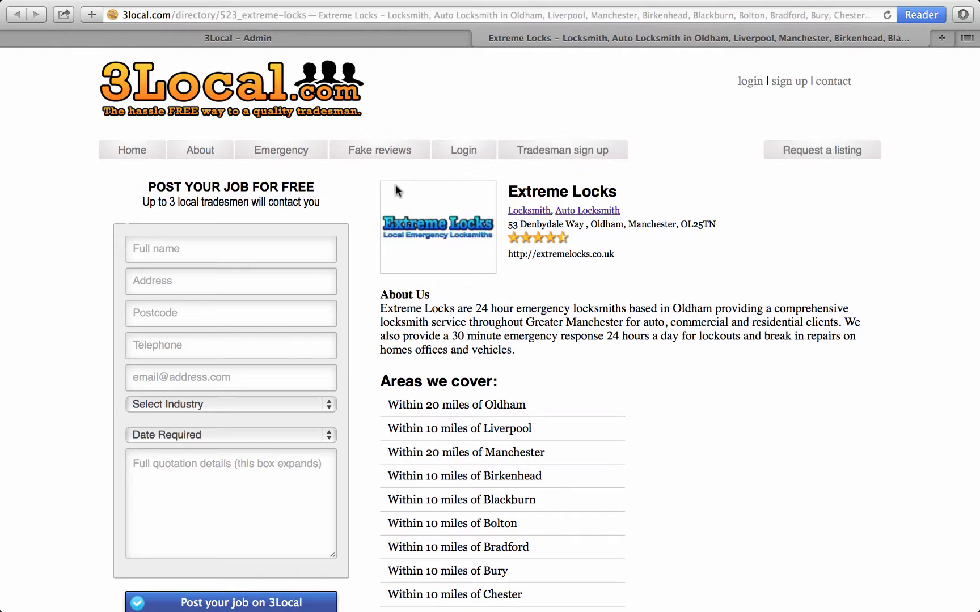
Open the 3Local directory by way of the tradesman sign-up page and browse its company entries.
click(579, 152)
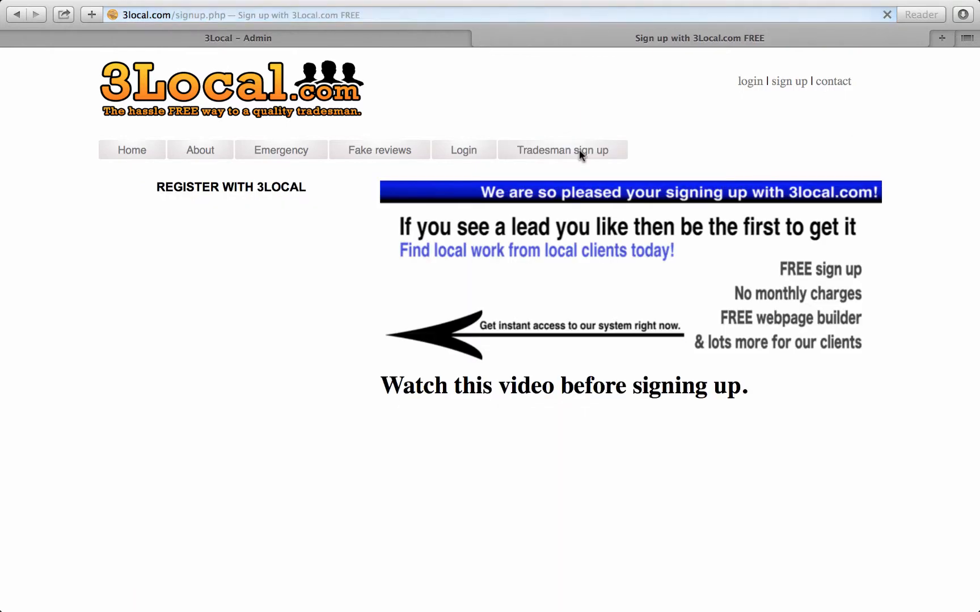
scroll(920, 290, down, 5)
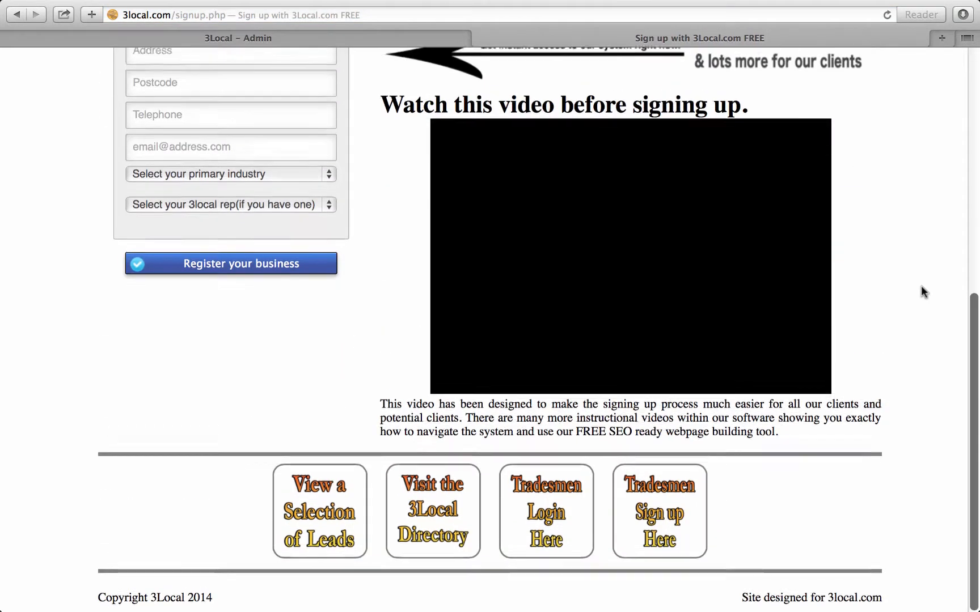
click(434, 520)
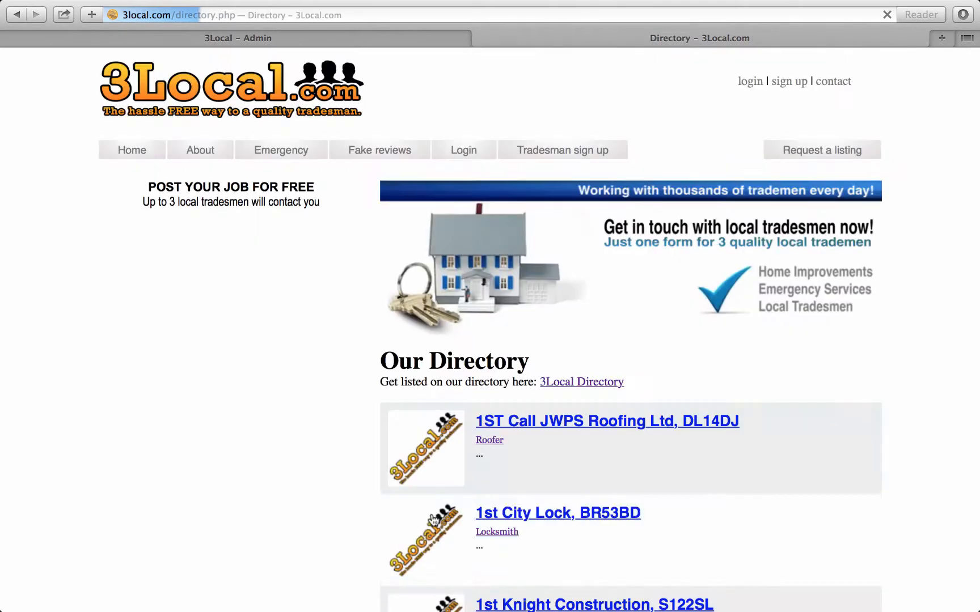
scroll(938, 406, down, 5)
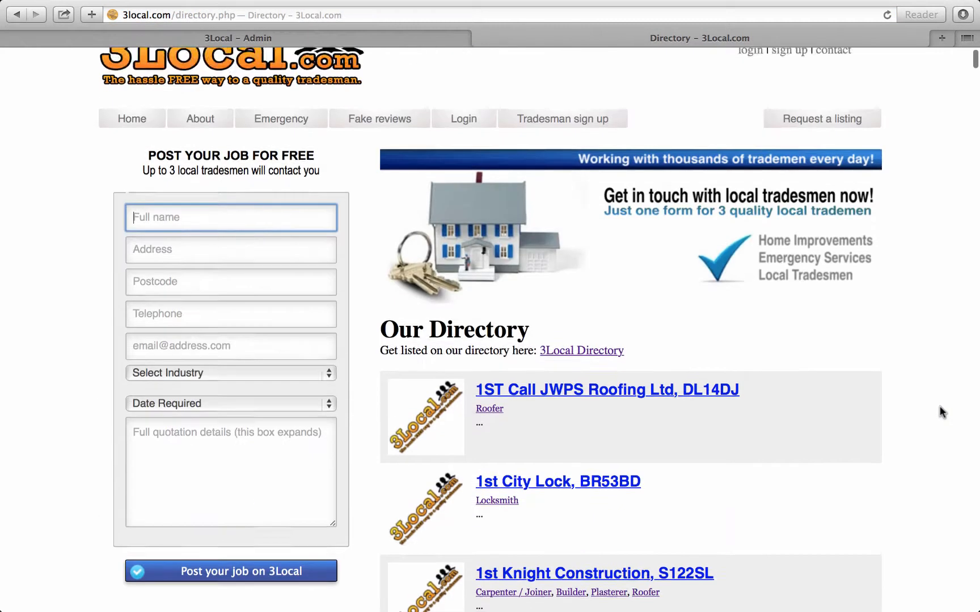
scroll(939, 406, down, 6)
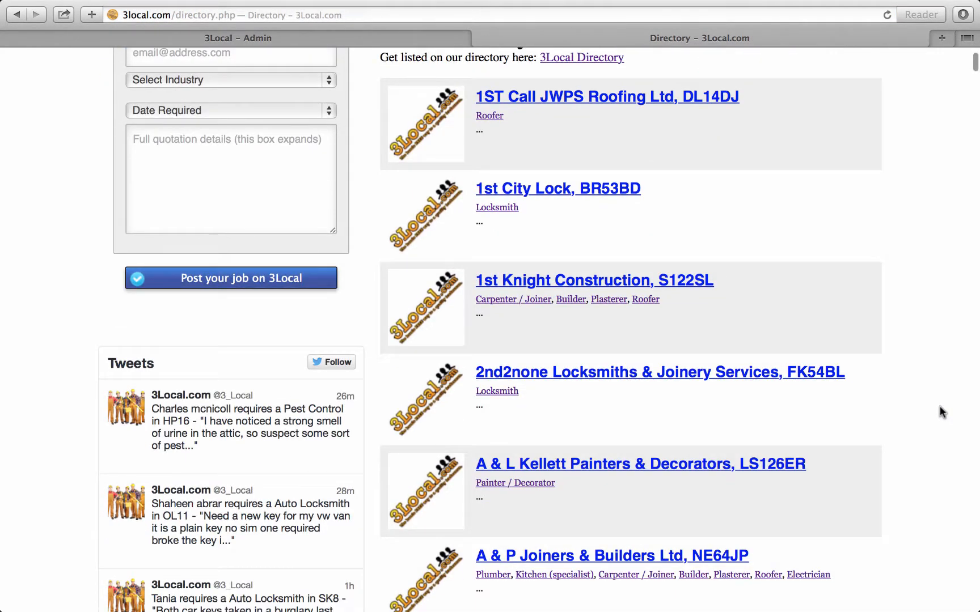
View the 2nd2none Locksmiths & Joinery Services listing with its coverage area and map, and return to the admin preferences.
click(592, 376)
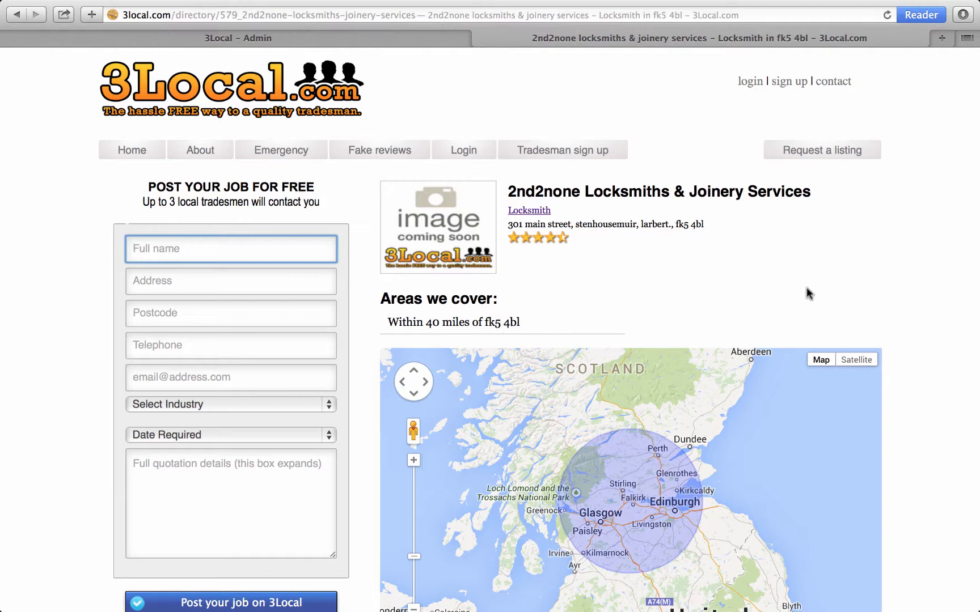
scroll(957, 418, down, 4)
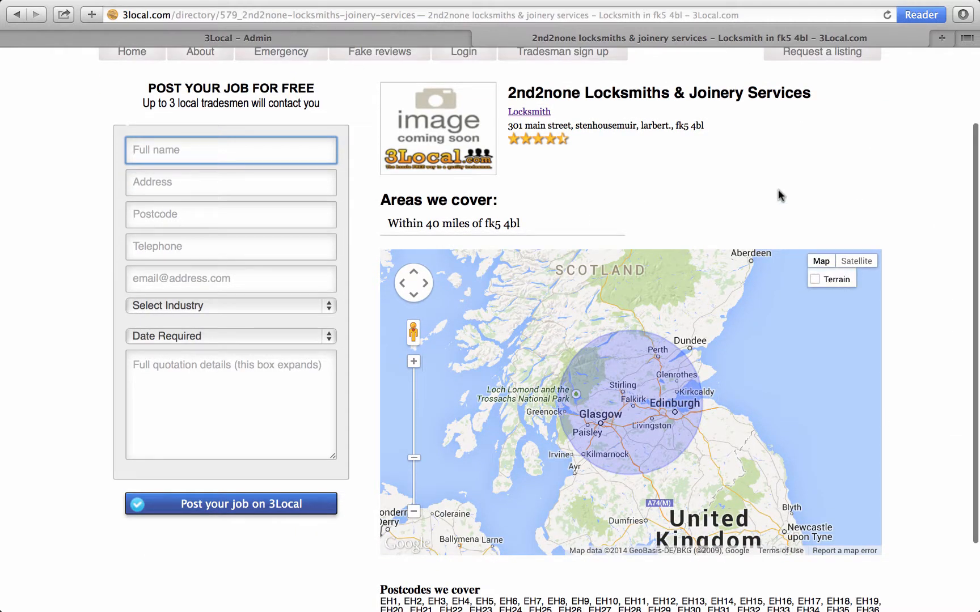
scroll(781, 194, up, 4)
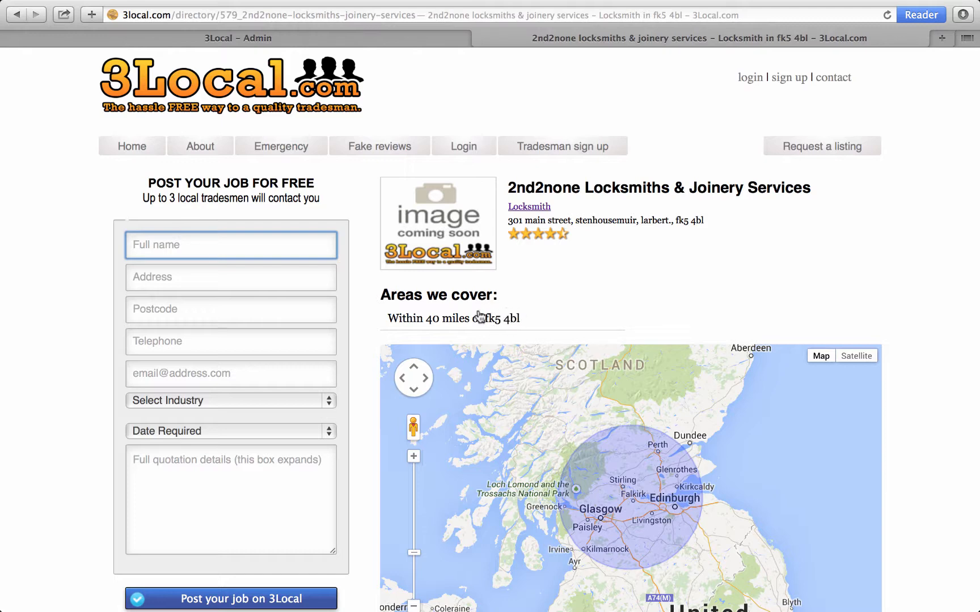
click(132, 39)
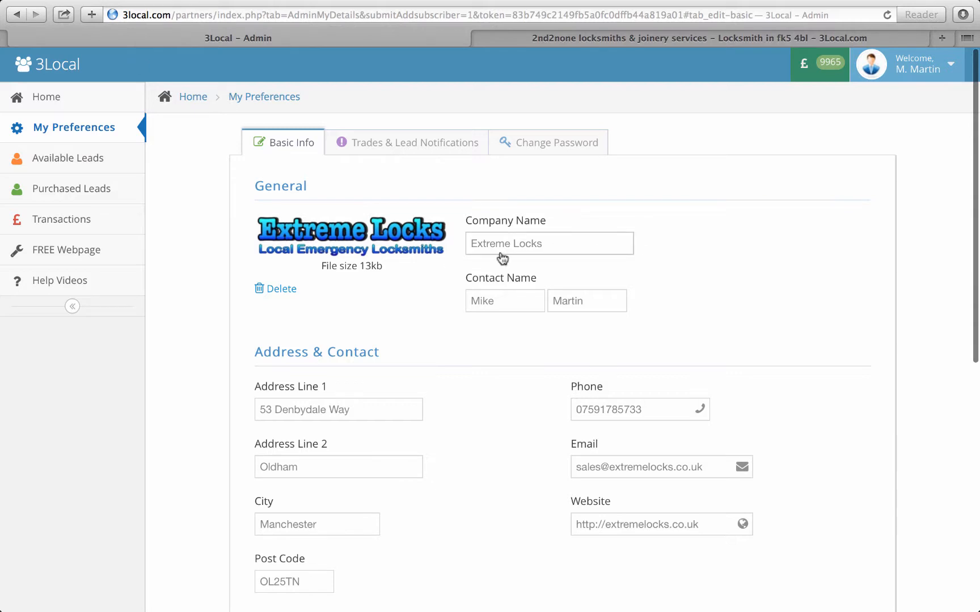
Open the trades and lead notification preferences and review the listed cities and distances, starting with Oldham and Liverpool.
click(411, 141)
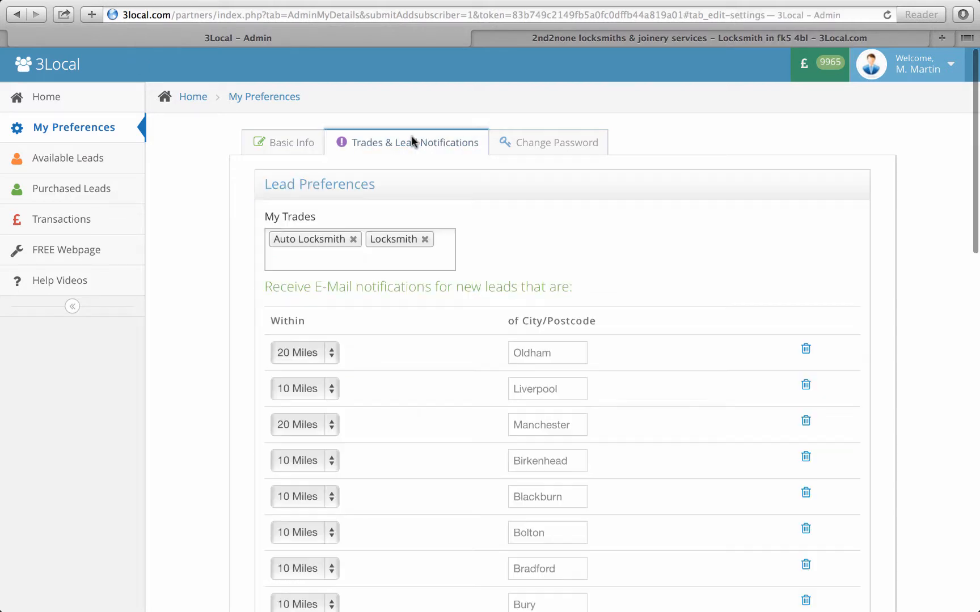
double_click(554, 354)
double_click(562, 388)
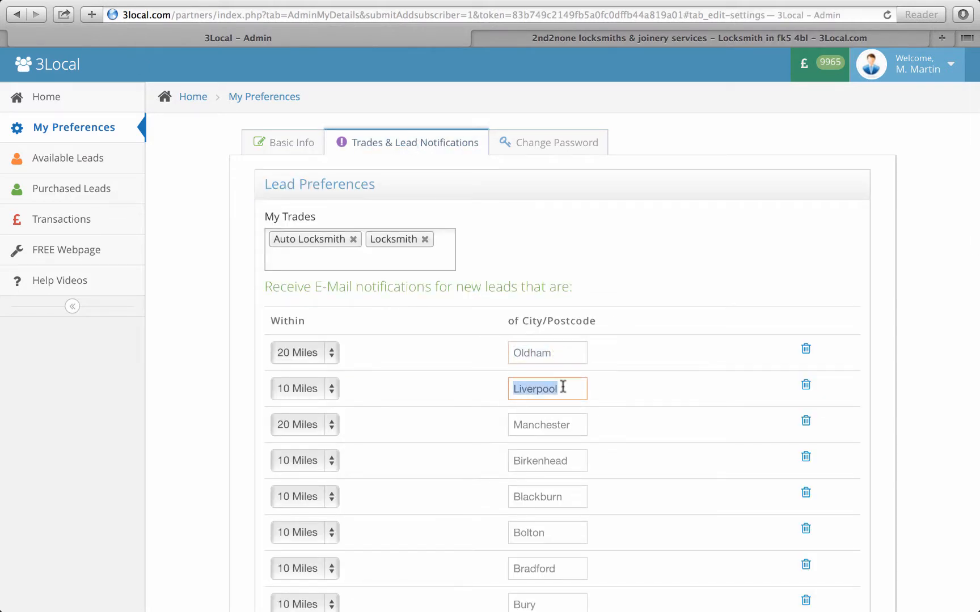
double_click(560, 350)
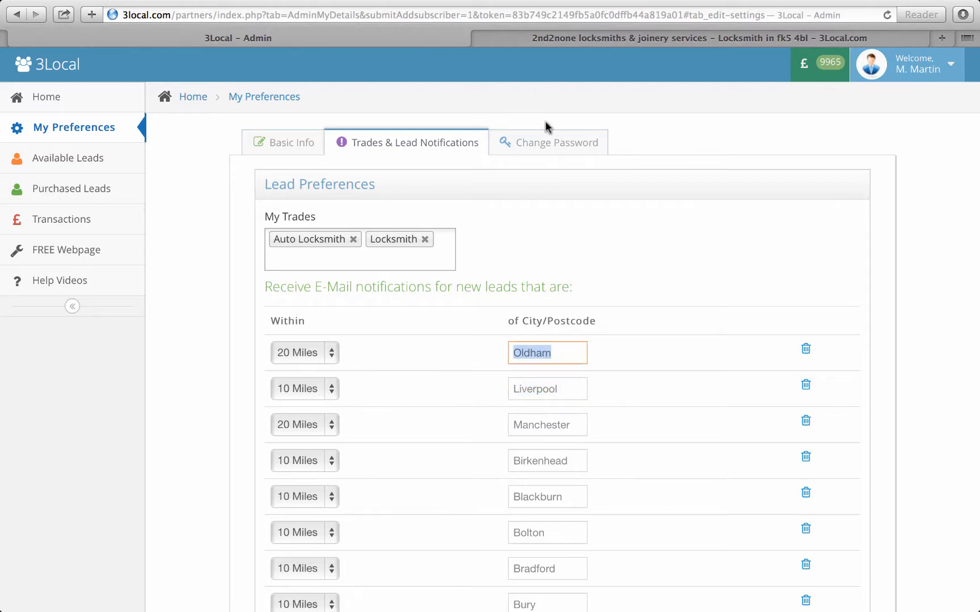
scroll(561, 402, down, 15)
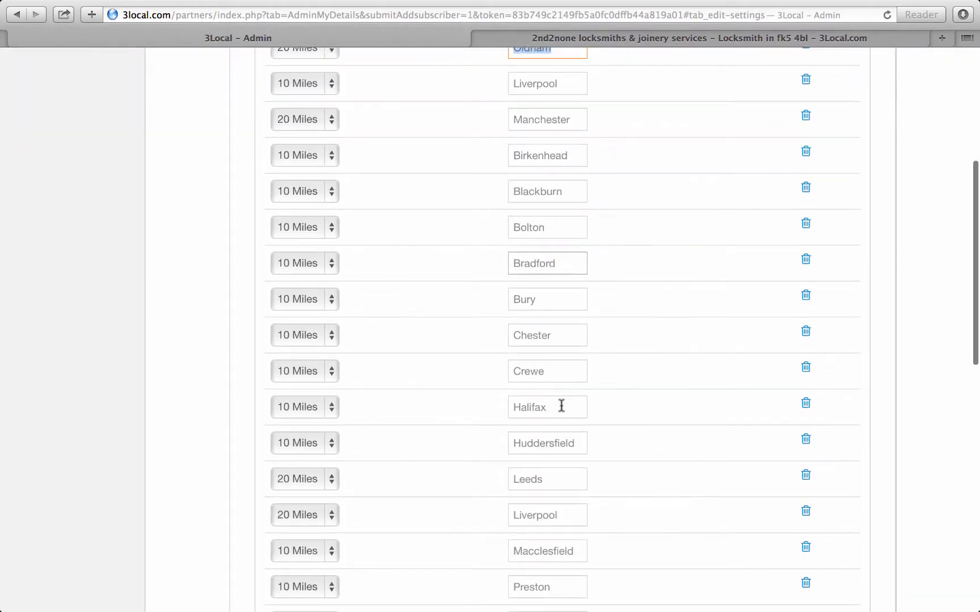
scroll(561, 403, up, 15)
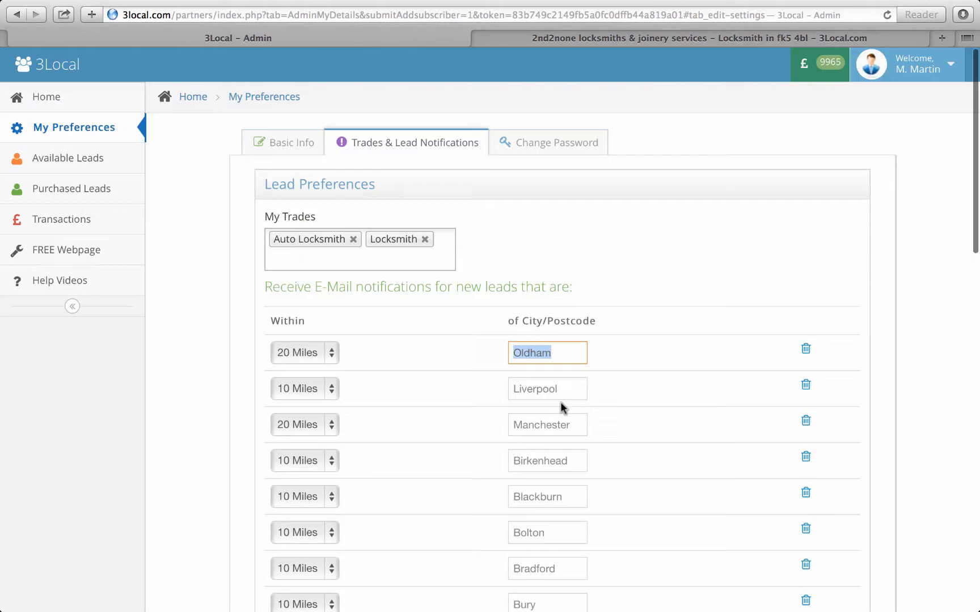
Return to the Extreme Locks listing in the public 3Local directory, leaving the 2nd2none Locksmiths & Joinery Services page.
click(689, 40)
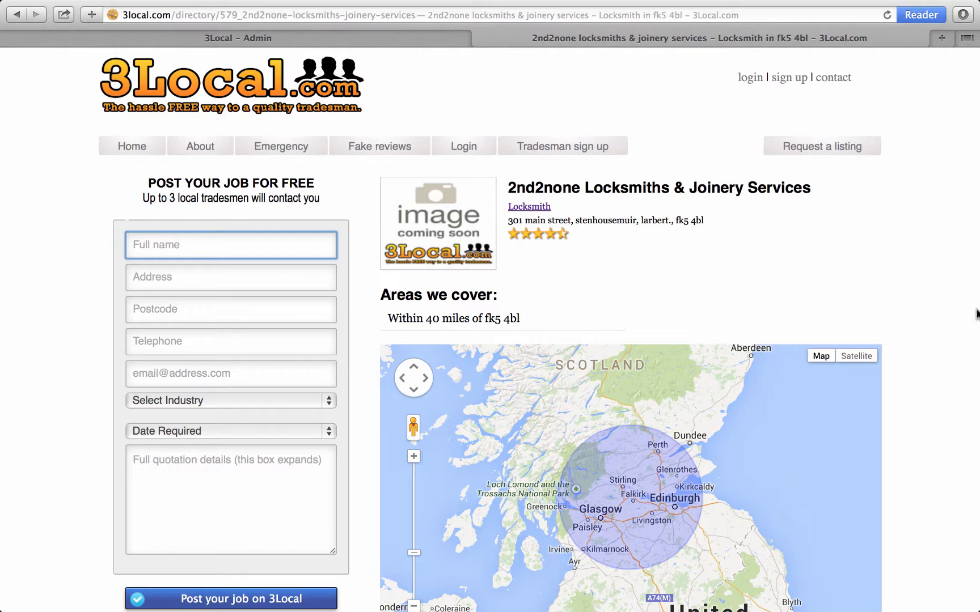
click(16, 16)
click(15, 16)
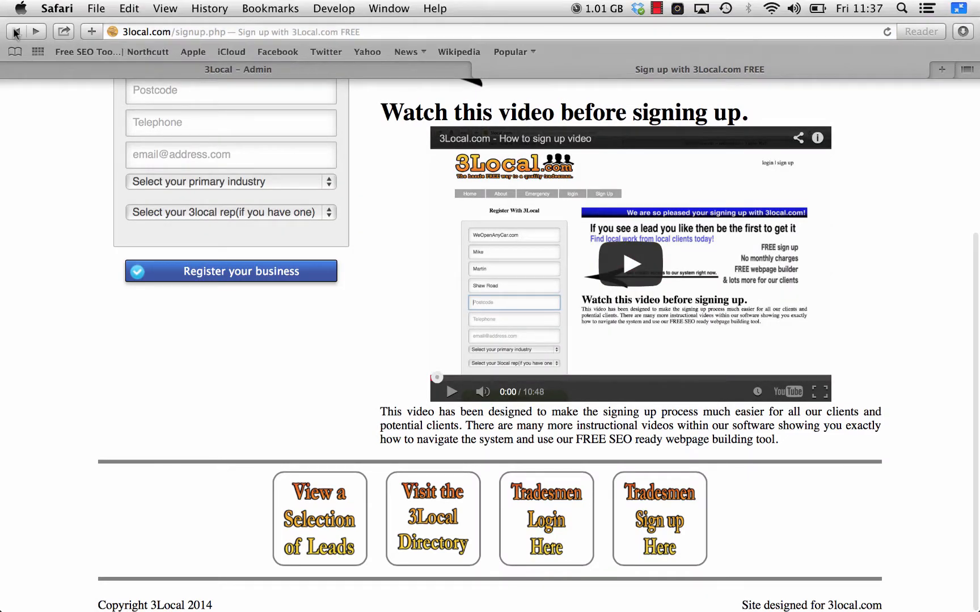
click(35, 14)
click(35, 15)
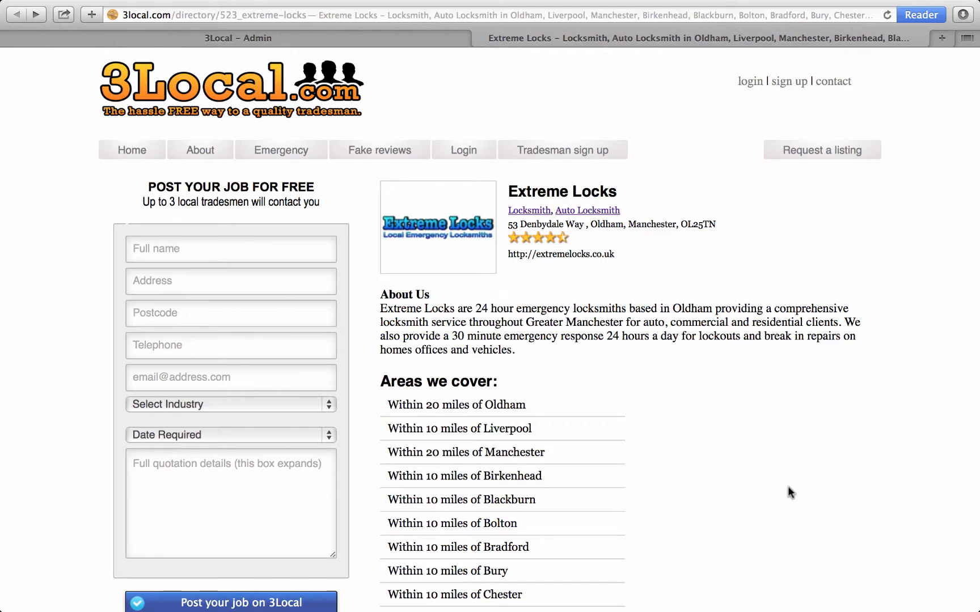
Open the website address shown on the Extreme Locks listing in a new tab, look over the site, and close it.
scroll(788, 485, down, 2)
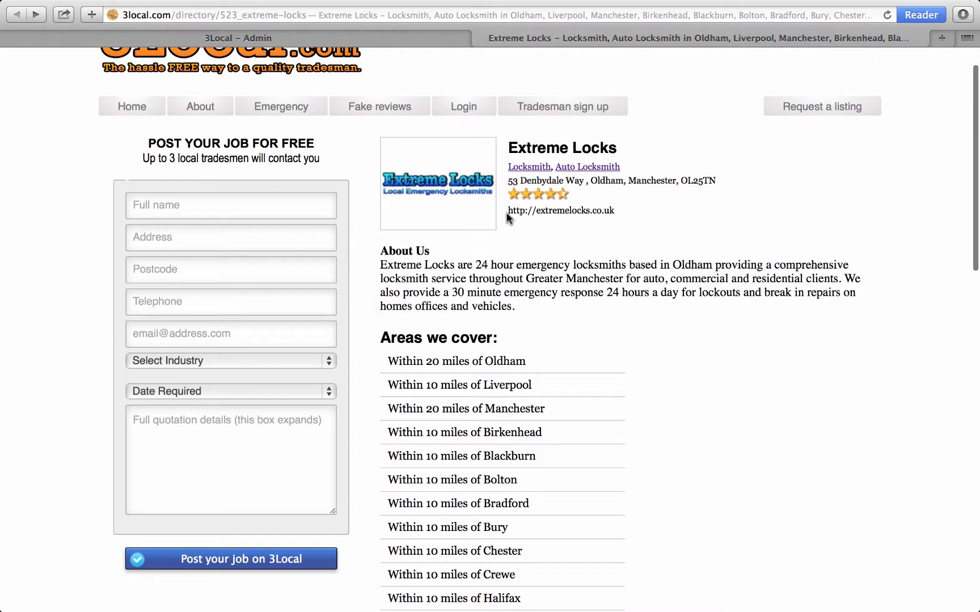
triple_click(564, 219)
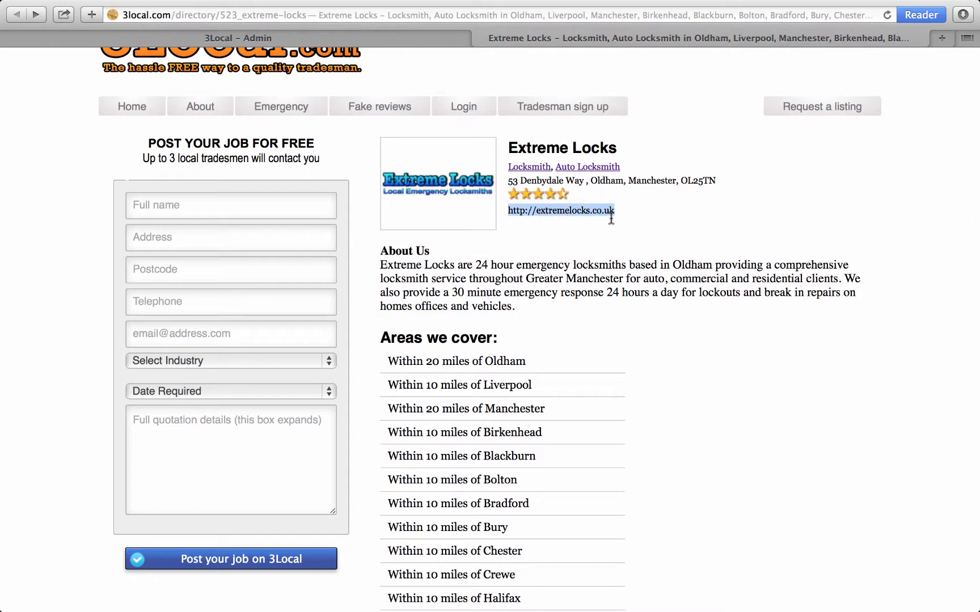
right_click(571, 211)
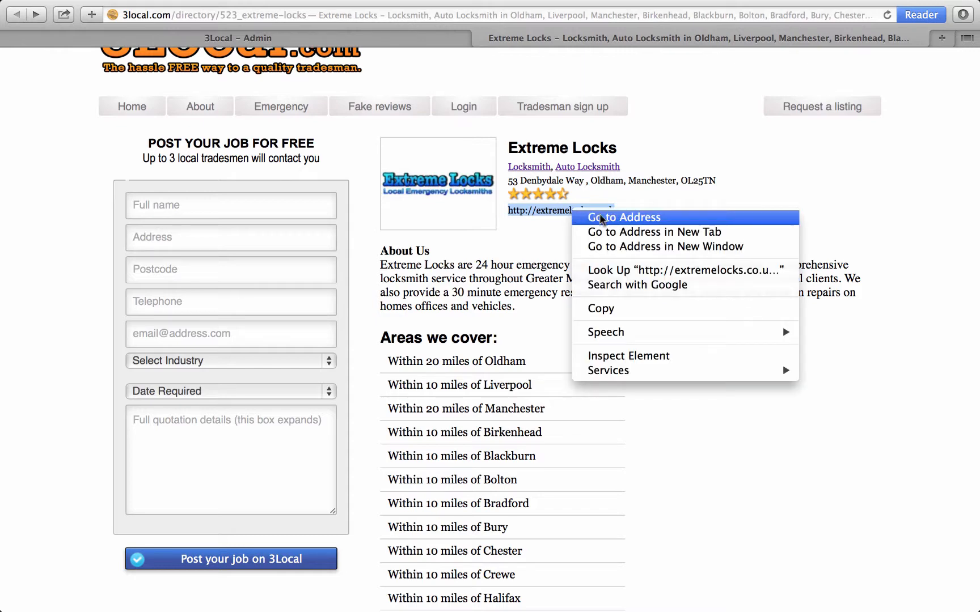
click(631, 233)
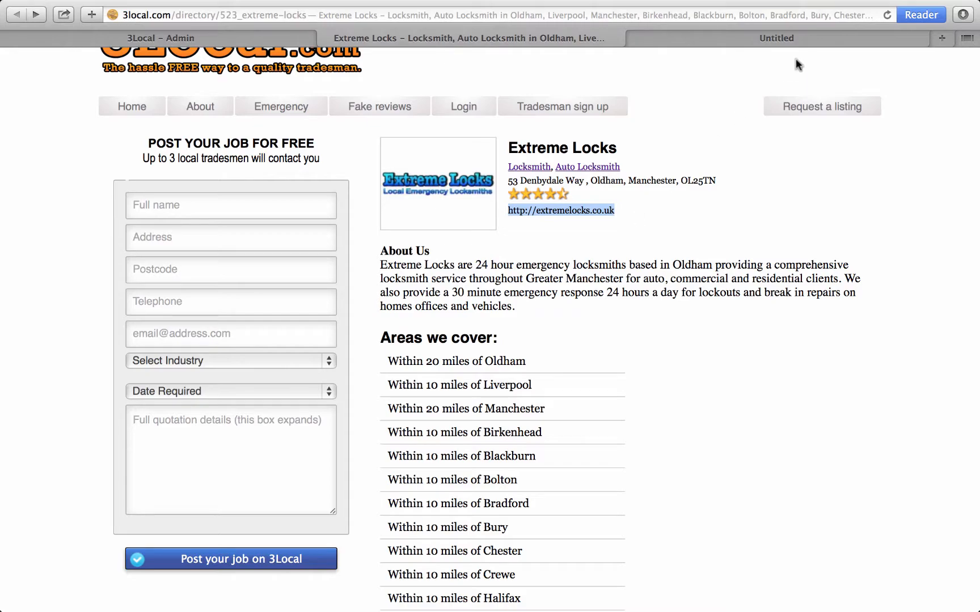
click(784, 39)
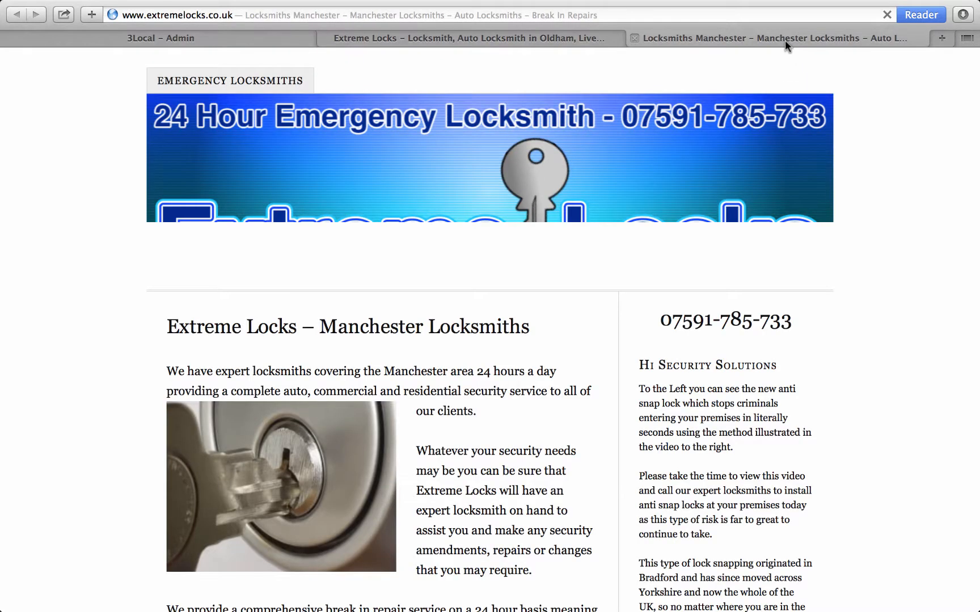
scroll(855, 337, down, 15)
scroll(855, 337, up, 15)
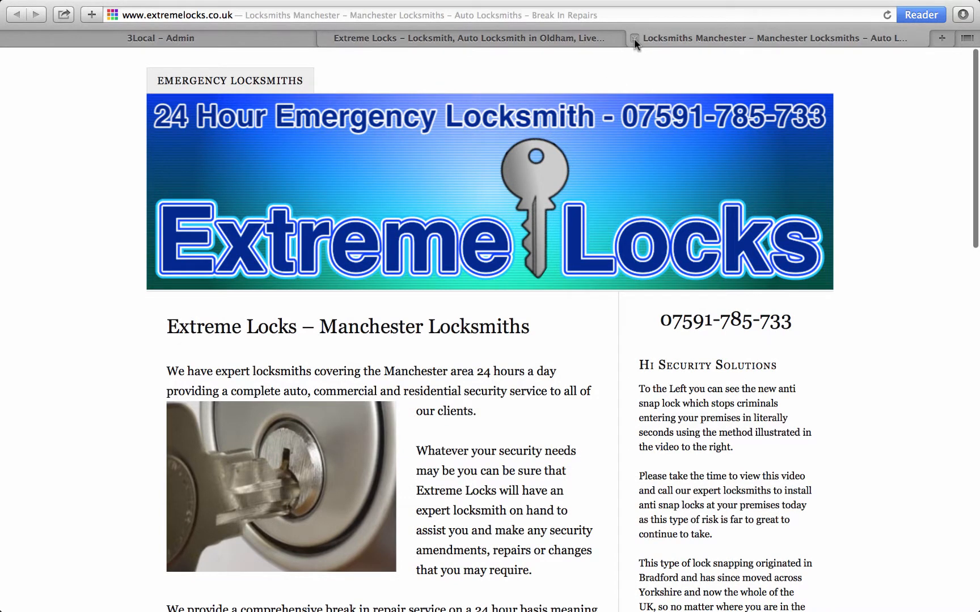
click(634, 39)
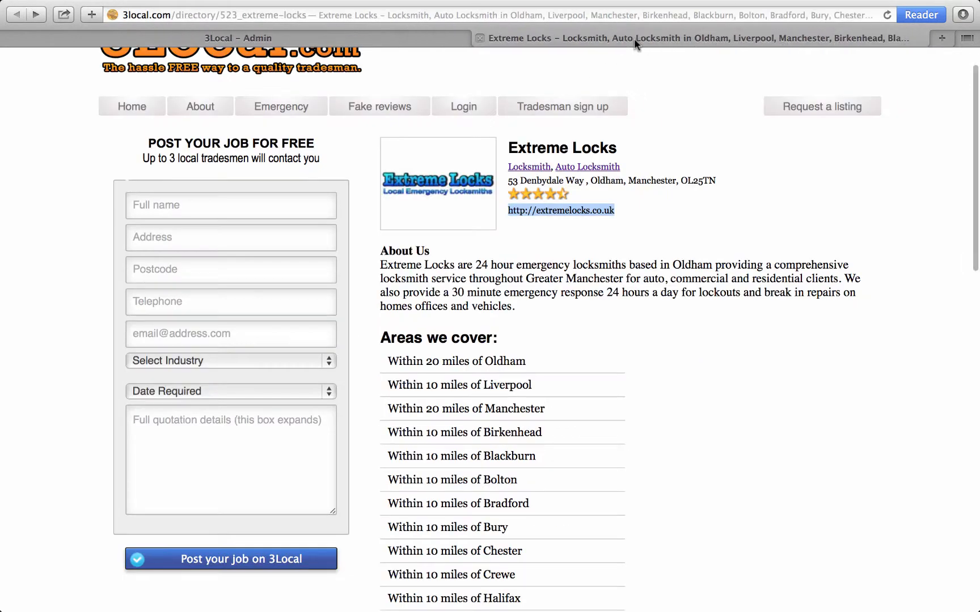
Look over the whole Extreme Locks listing, from the company details to the coverage map and postcodes covered.
click(751, 199)
scroll(754, 201, up, 2)
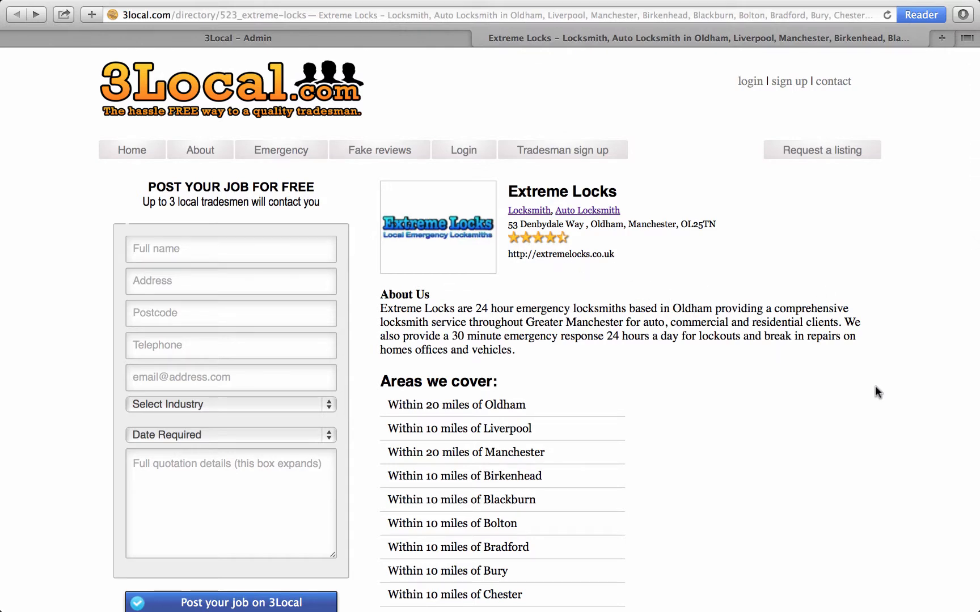
scroll(875, 388, down, 12)
scroll(869, 198, up, 15)
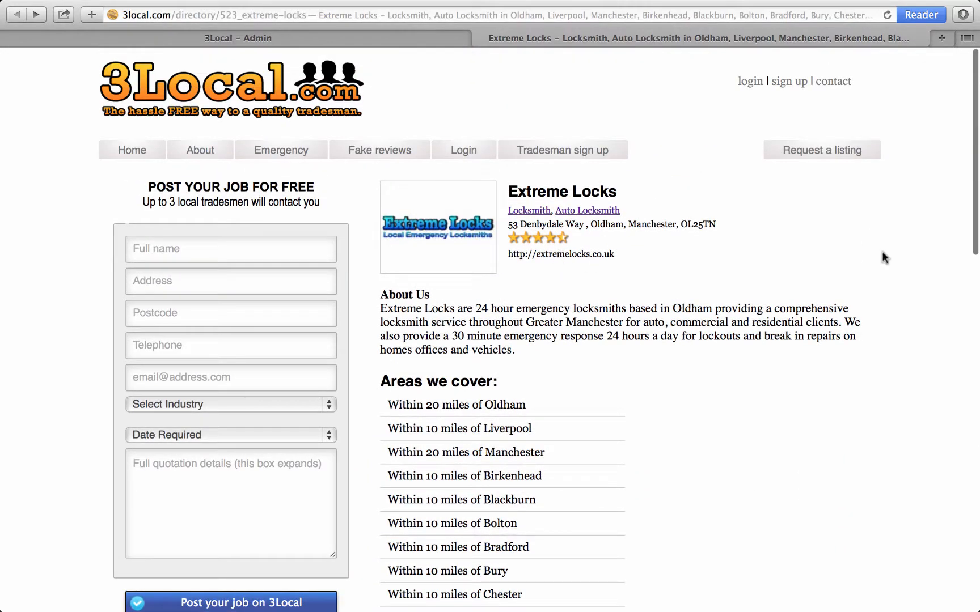
scroll(920, 420, down, 20)
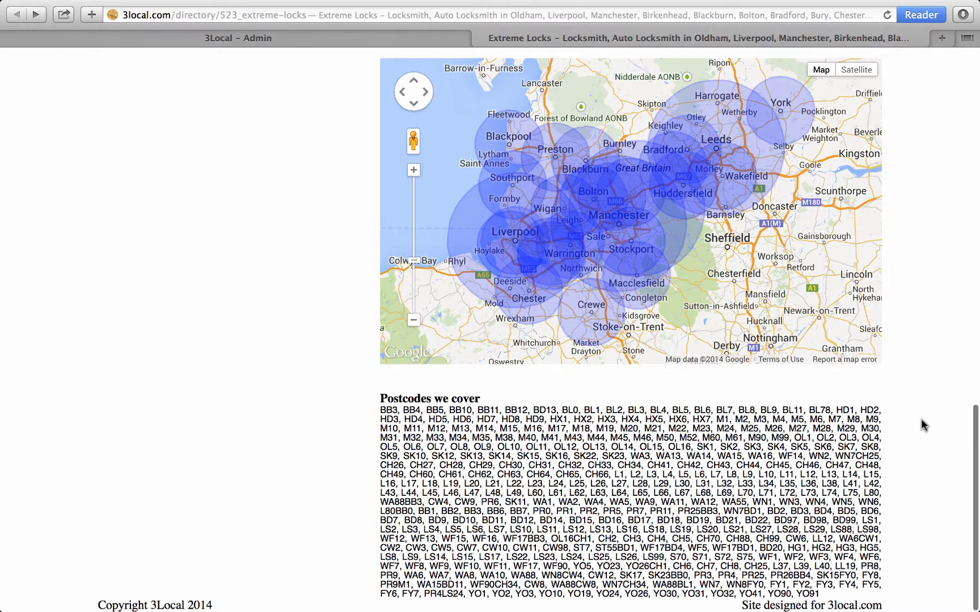
scroll(922, 421, up, 20)
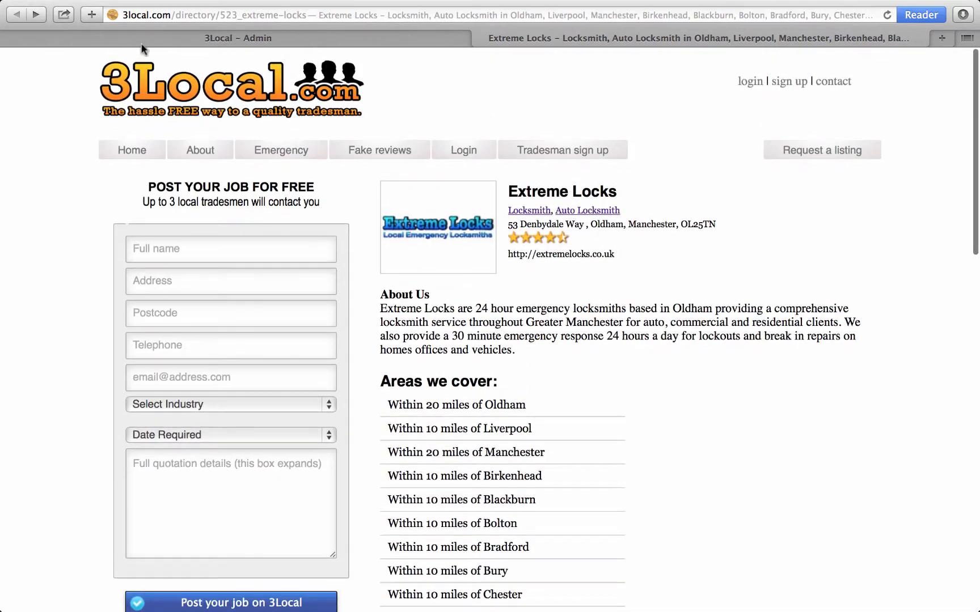
Return to the admin lead notification preferences and delete the York notification at the end of the list.
click(176, 39)
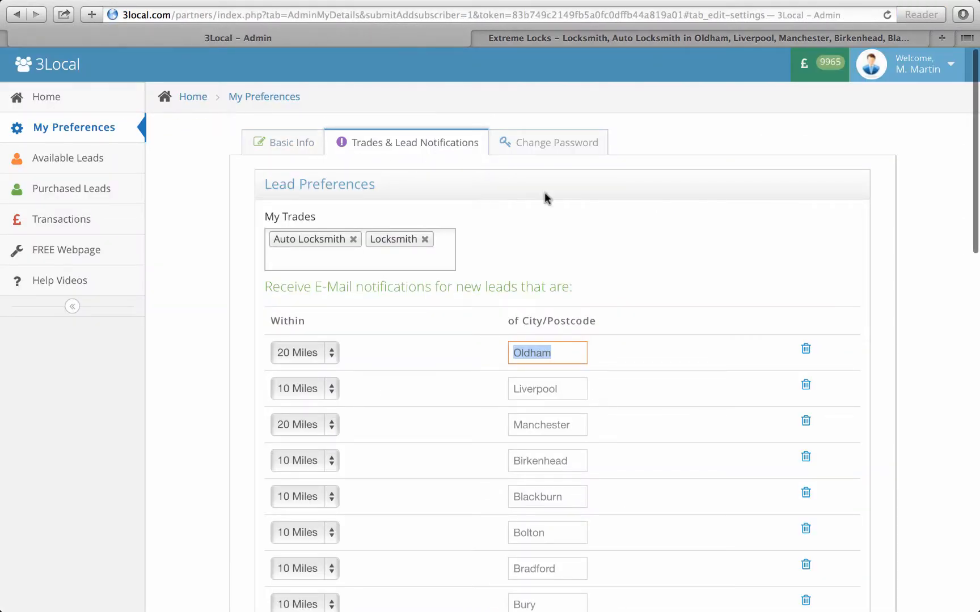
scroll(700, 310, down, 3)
scroll(615, 218, down, 4)
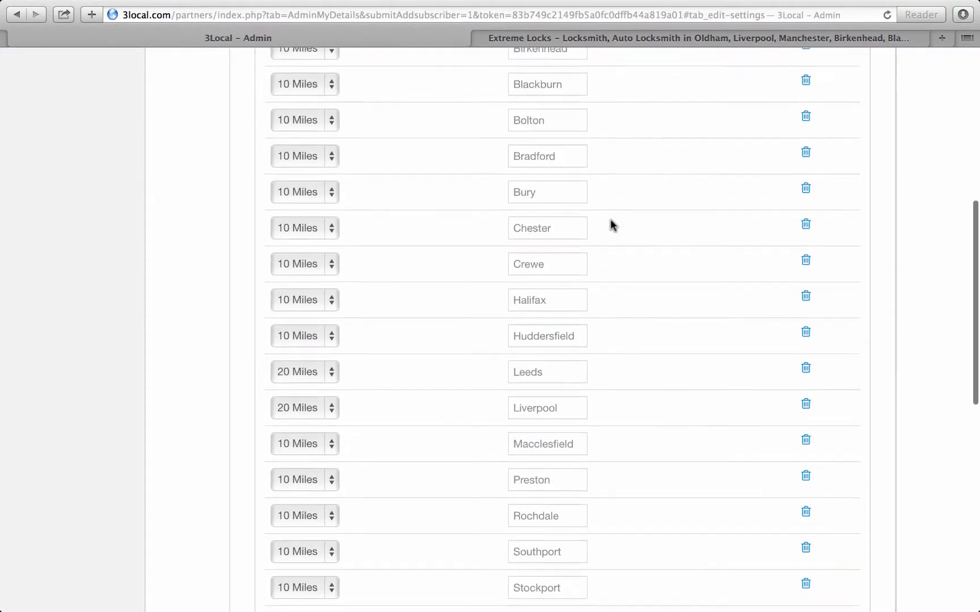
scroll(612, 225, down, 10)
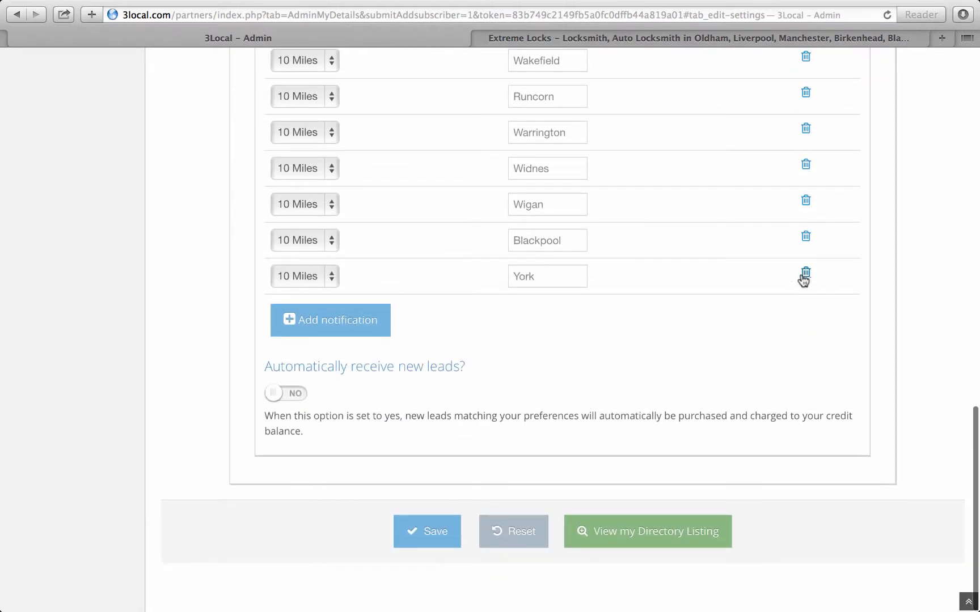
click(805, 275)
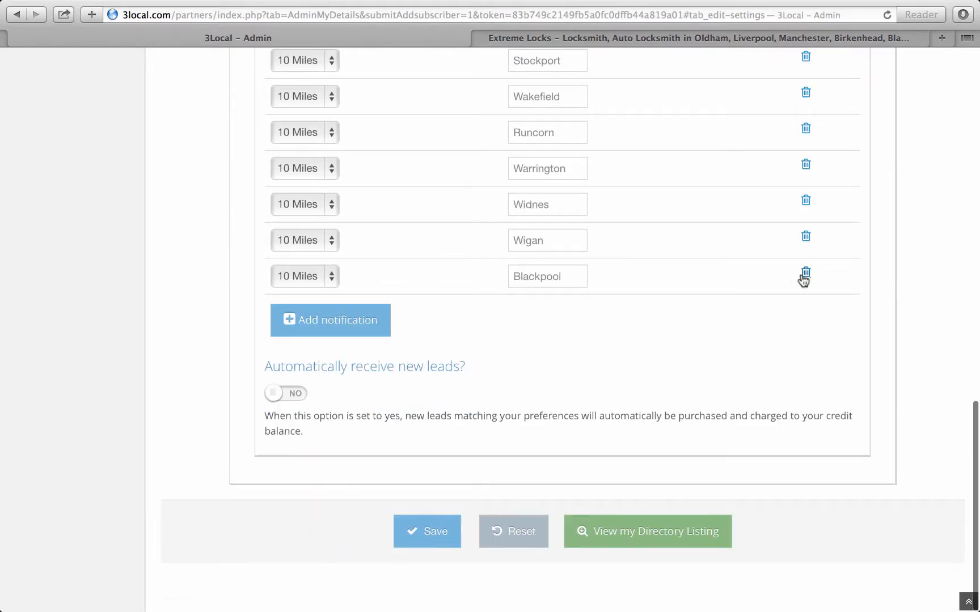
Add a lead notification for within 10 Miles of York and save the preferences.
click(347, 322)
click(336, 317)
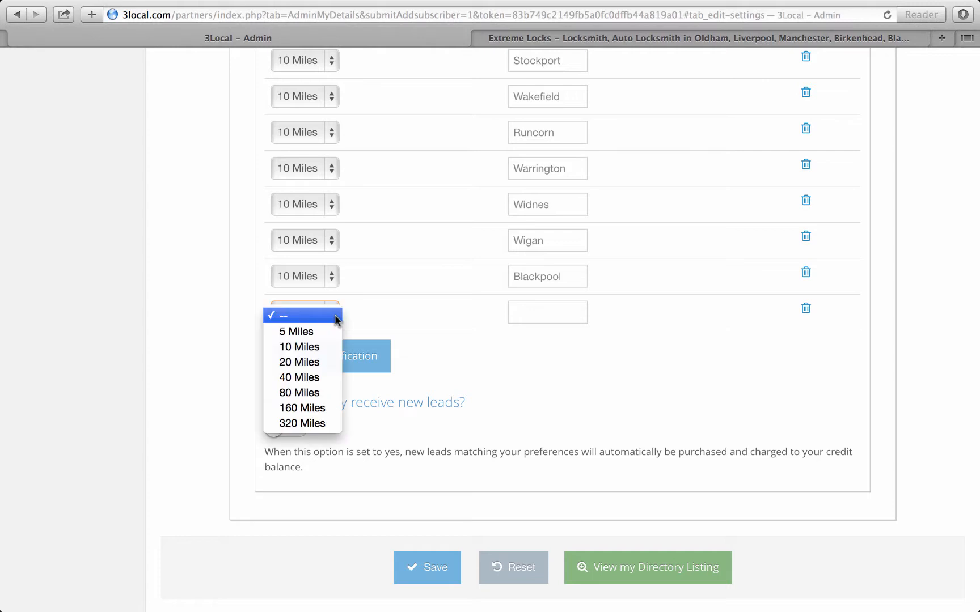
click(299, 347)
click(518, 309)
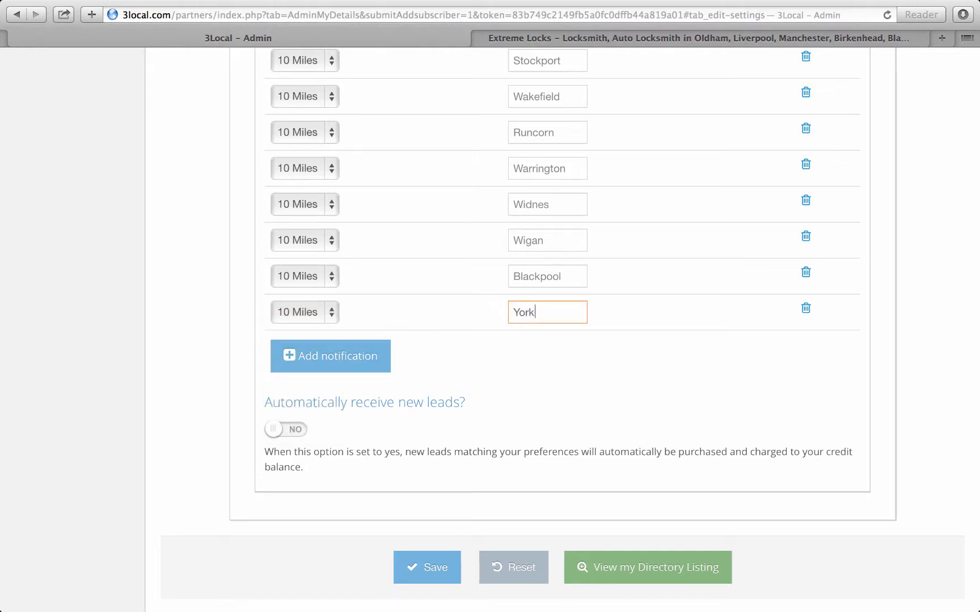
click(437, 569)
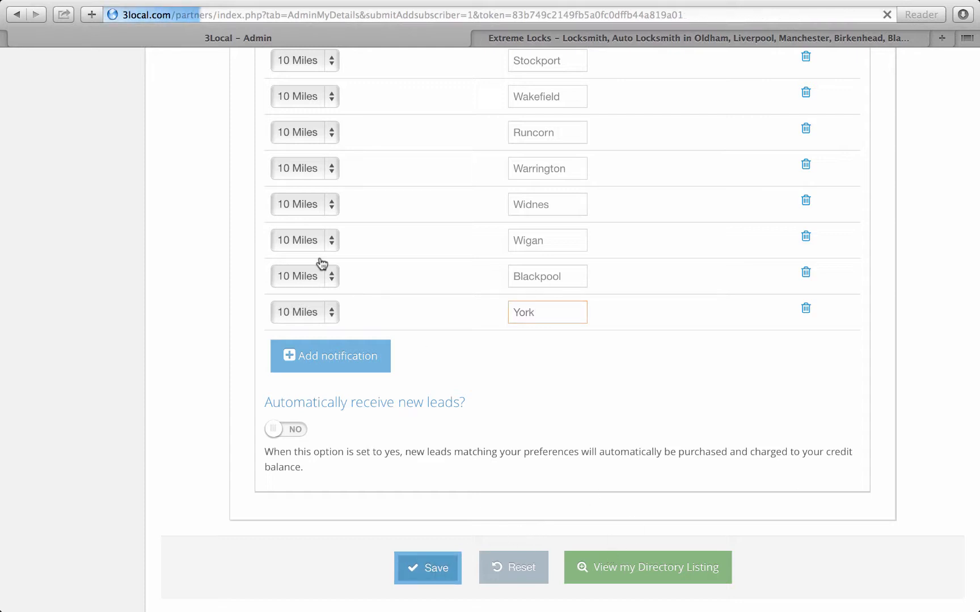
Reopen the trades and lead notification preferences and check the end of the notification list for the York entry.
scroll(650, 378, down, 3)
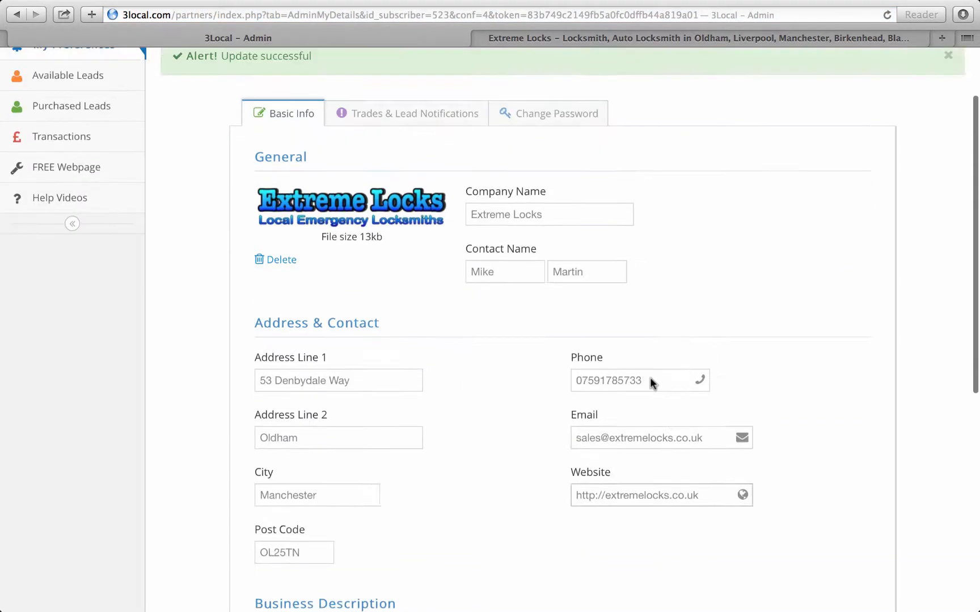
scroll(696, 376, up, 3)
click(416, 196)
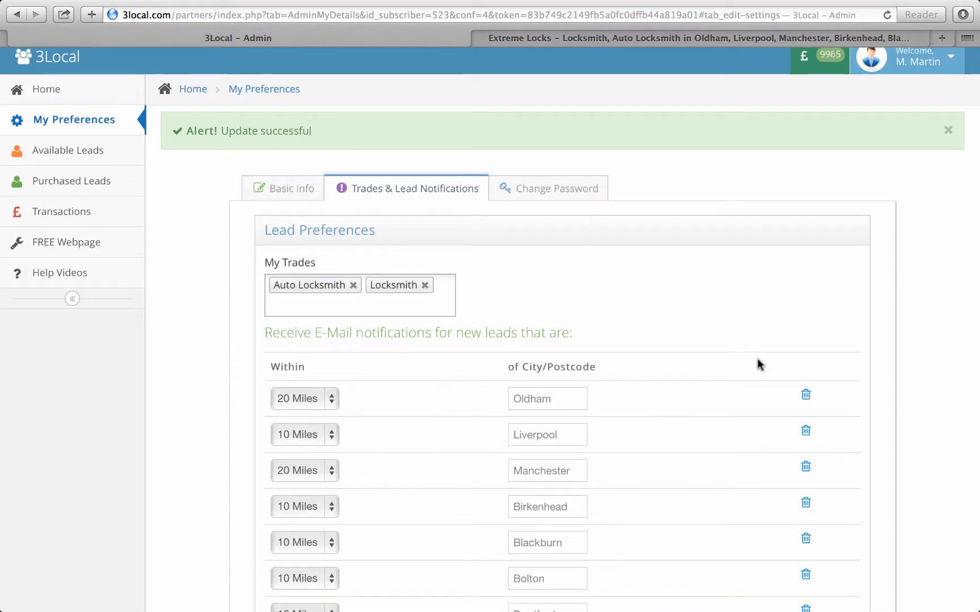
scroll(759, 363, down, 12)
scroll(393, 500, down, 5)
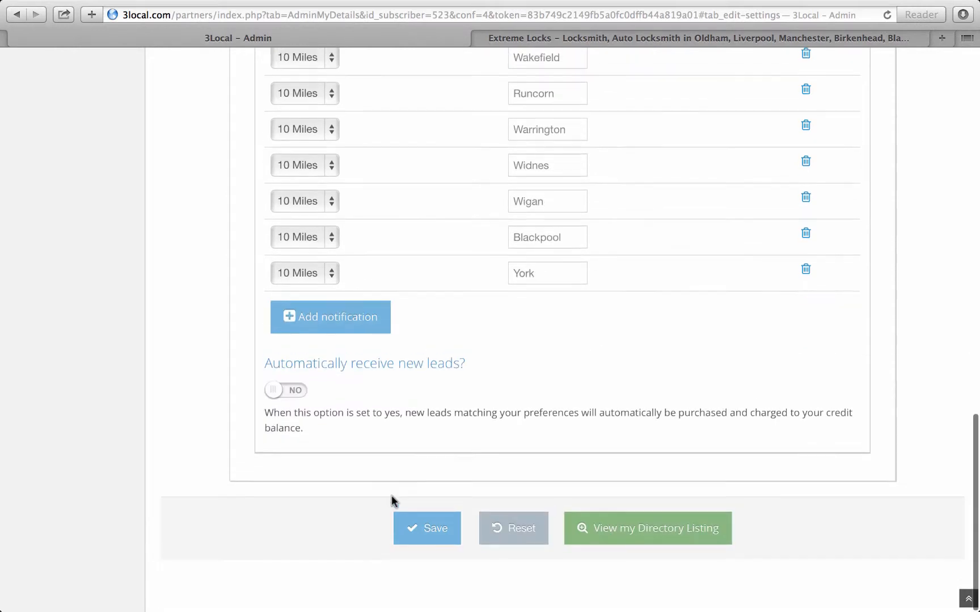
Add four blank notification rows below the York entry and delete them again.
click(344, 328)
click(343, 356)
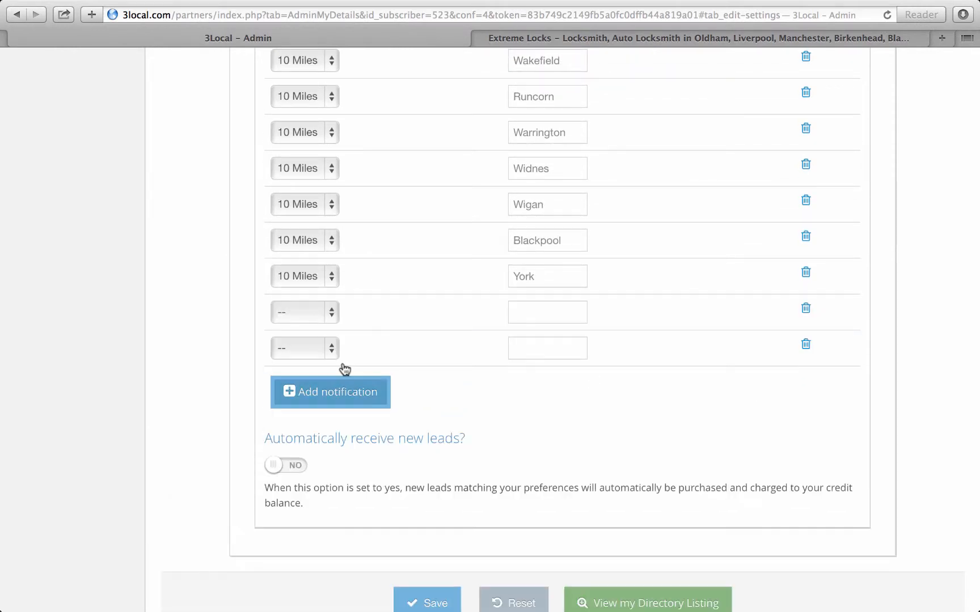
click(338, 392)
click(344, 429)
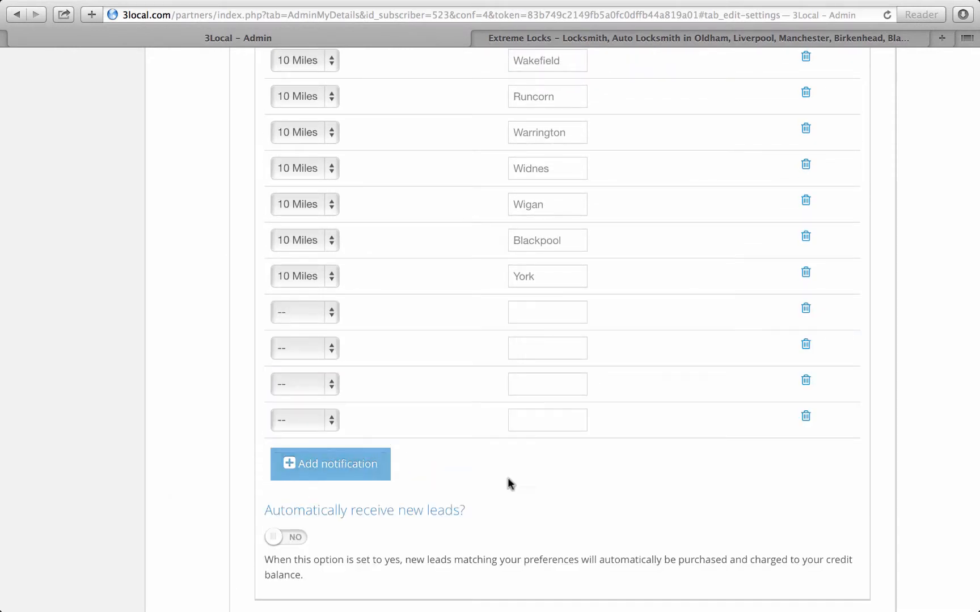
click(806, 309)
click(805, 309)
click(805, 309)
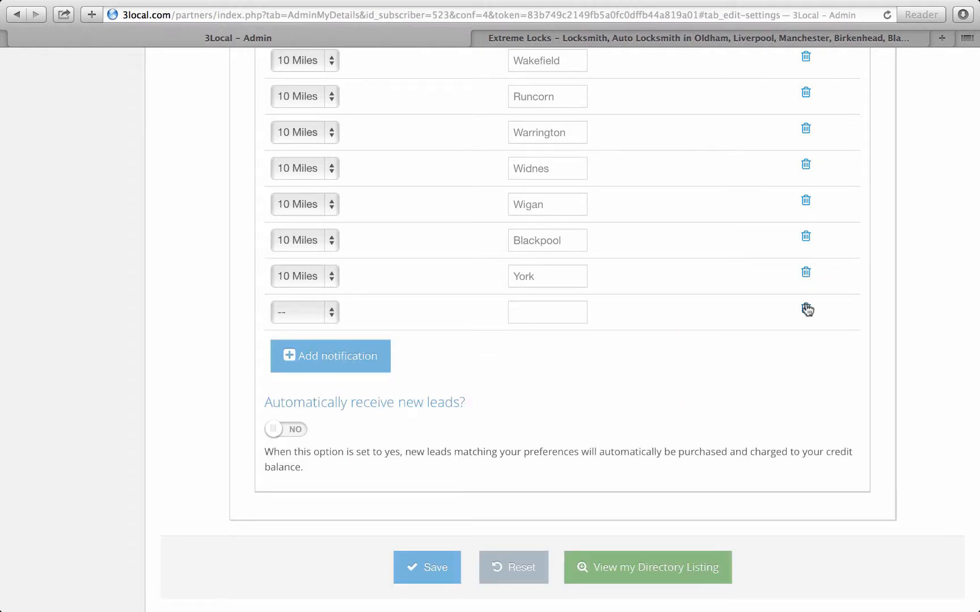
click(806, 309)
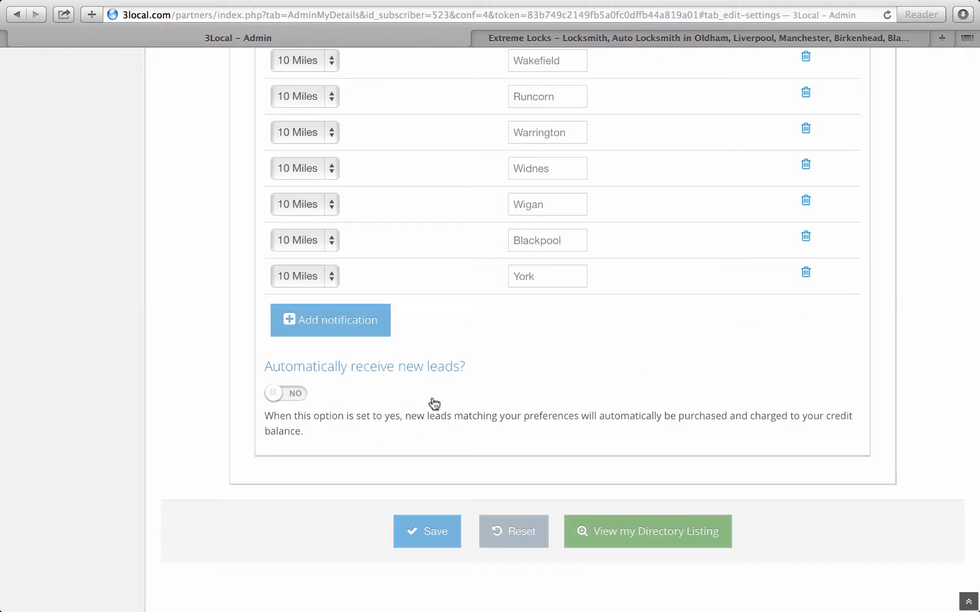
Set the option to automatically receive new leads to Yes and go to the account's credit balance.
click(291, 400)
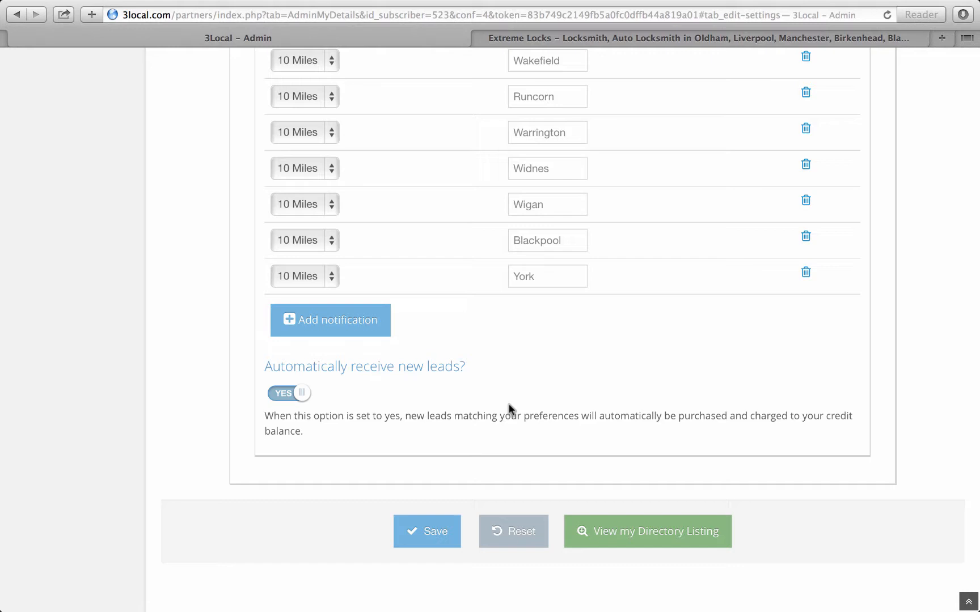
scroll(944, 318, up, 15)
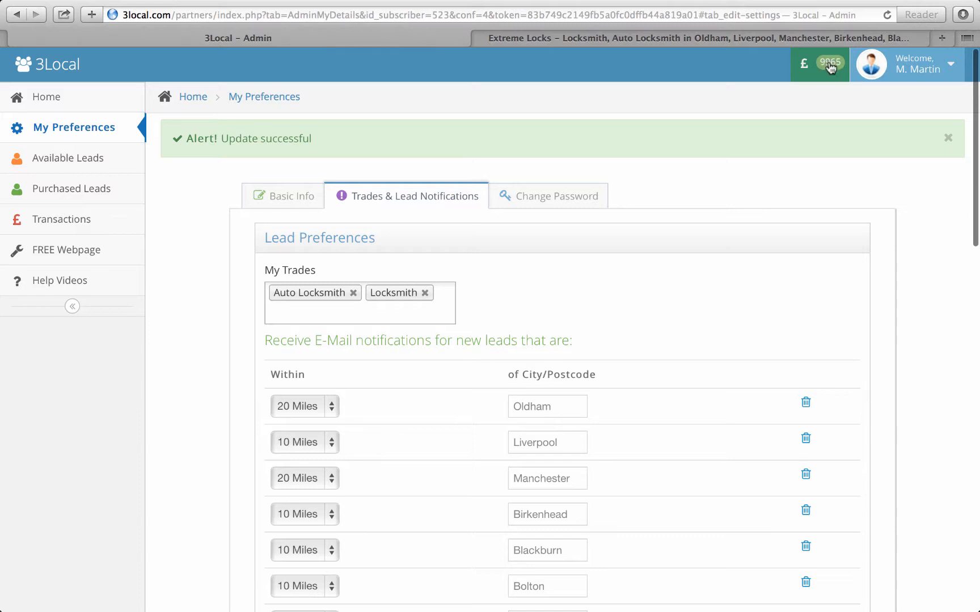
Set the option to automatically receive new leads to No in the trades and lead notification preferences.
scroll(957, 419, down, 15)
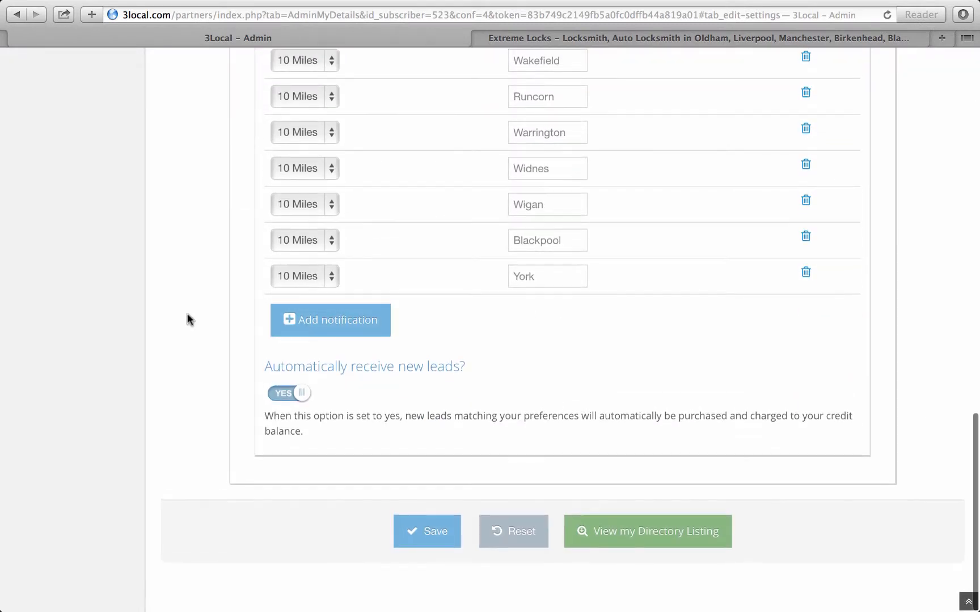
click(286, 394)
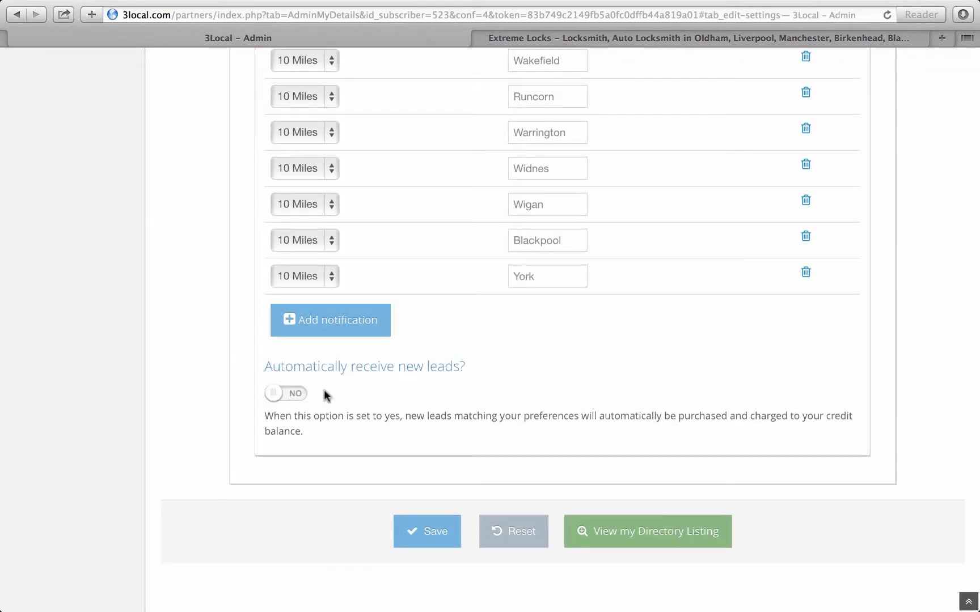
scroll(941, 238, up, 3)
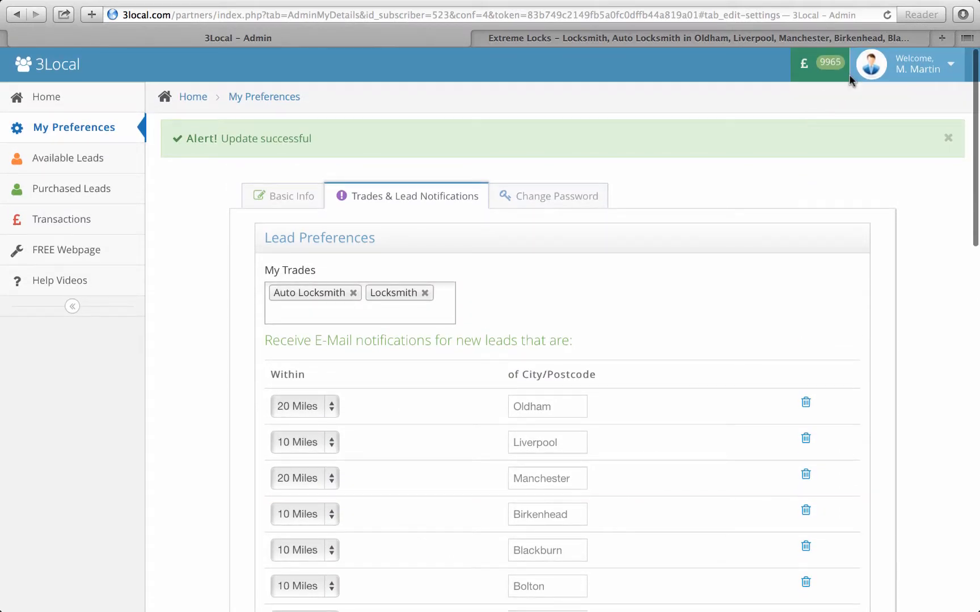
scroll(949, 356, down, 3)
scroll(951, 359, down, 15)
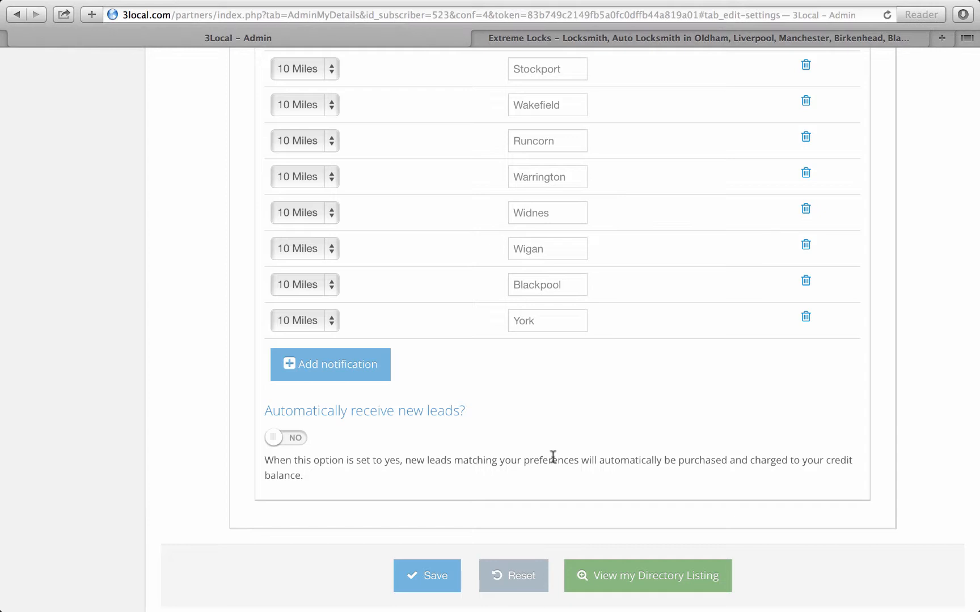
click(294, 439)
click(276, 441)
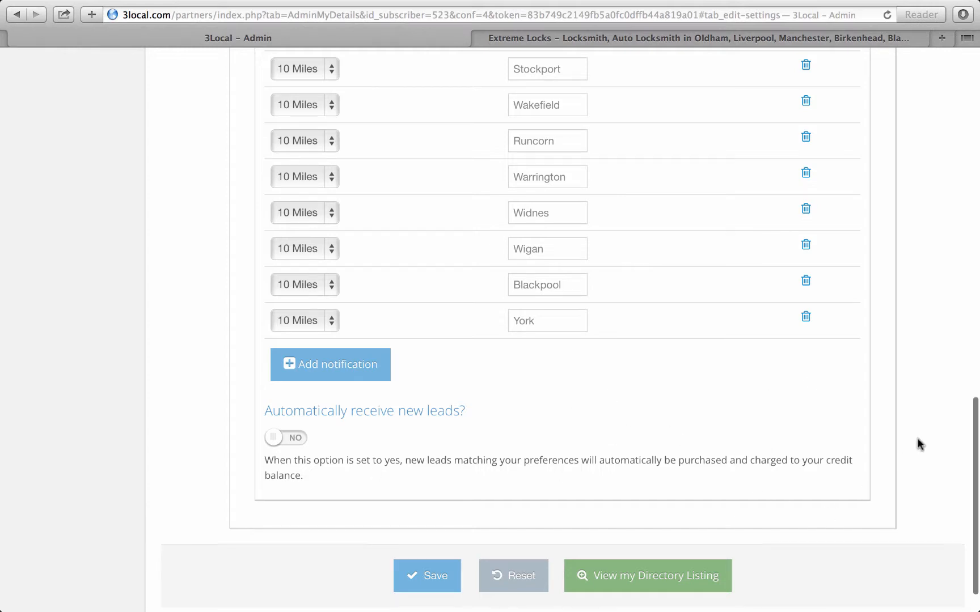
Open the password change form and look at its new and confirm password fields, dismissing the suggested passwords.
click(541, 203)
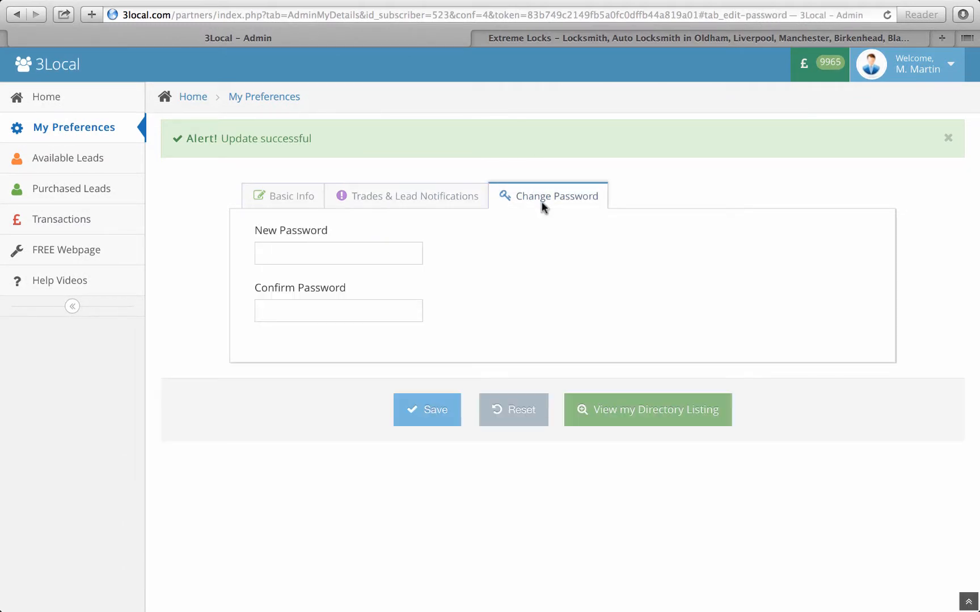
click(292, 253)
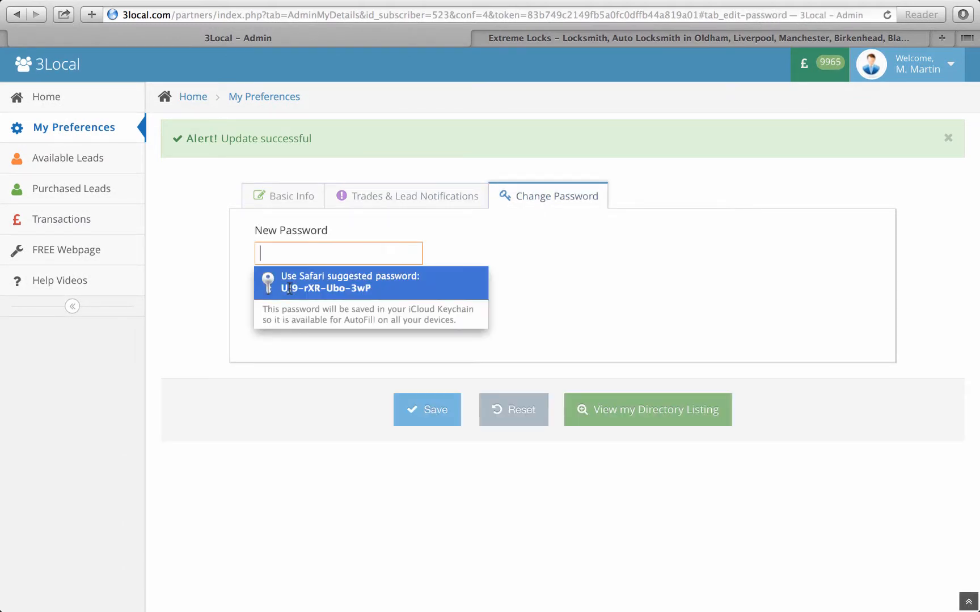
click(525, 286)
click(268, 301)
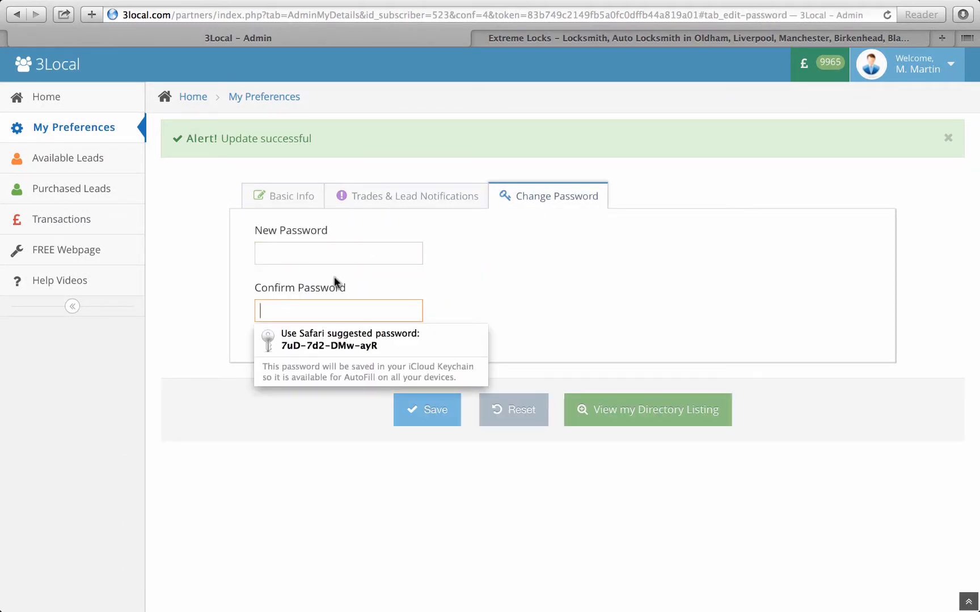
click(583, 264)
click(269, 249)
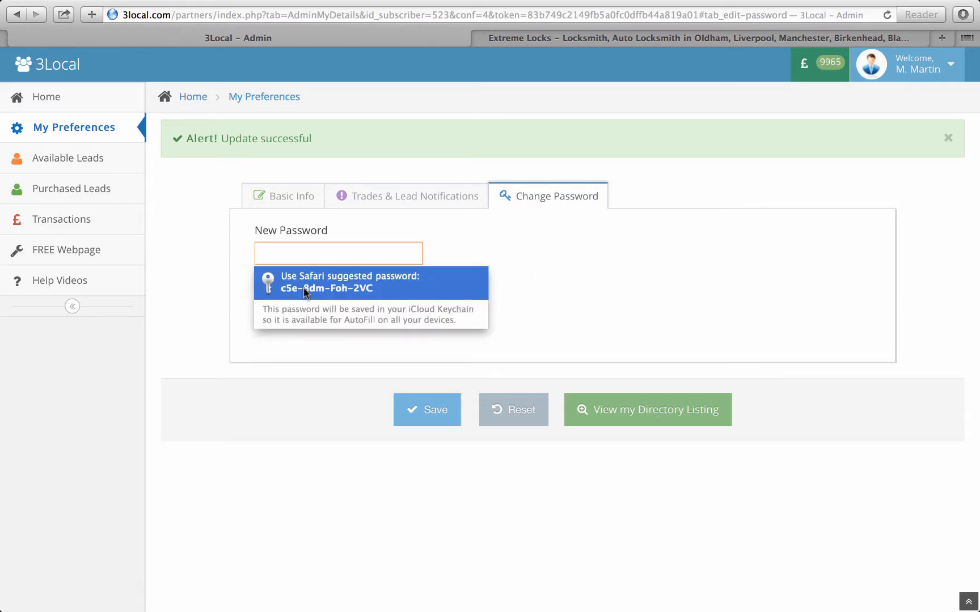
click(612, 275)
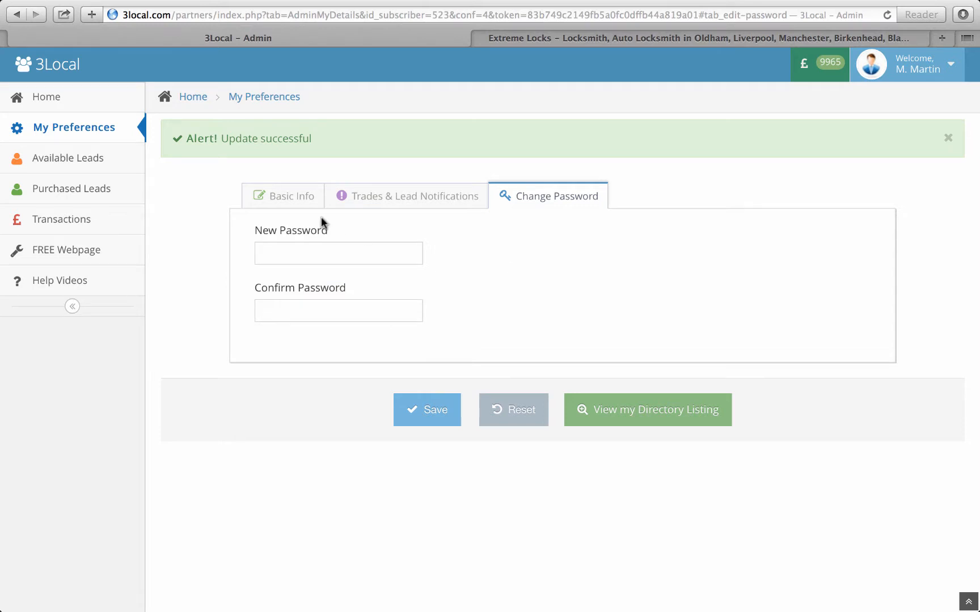
Review the account's basic information and look through the list of available leads.
click(301, 210)
scroll(816, 434, down, 9)
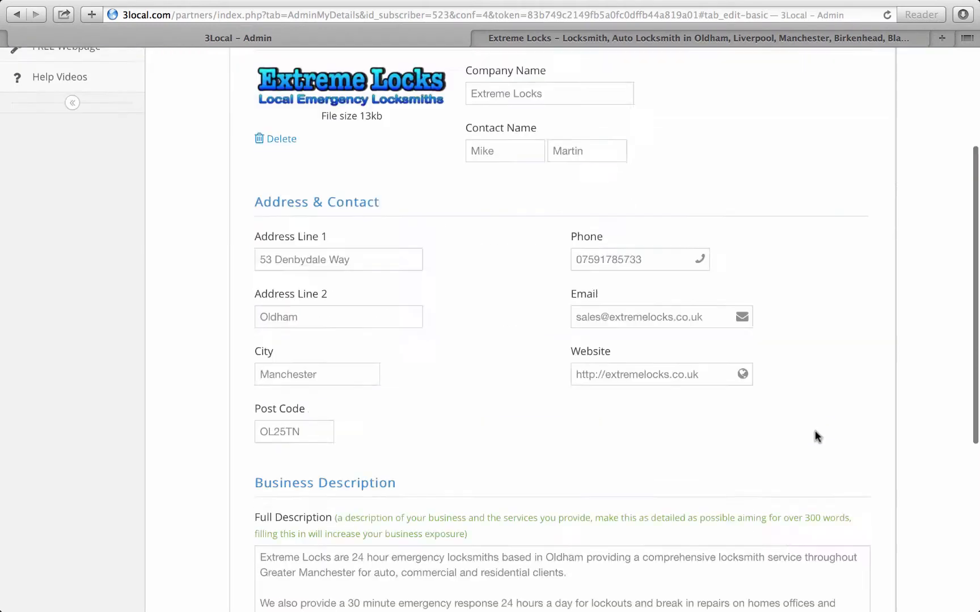
scroll(816, 435, up, 9)
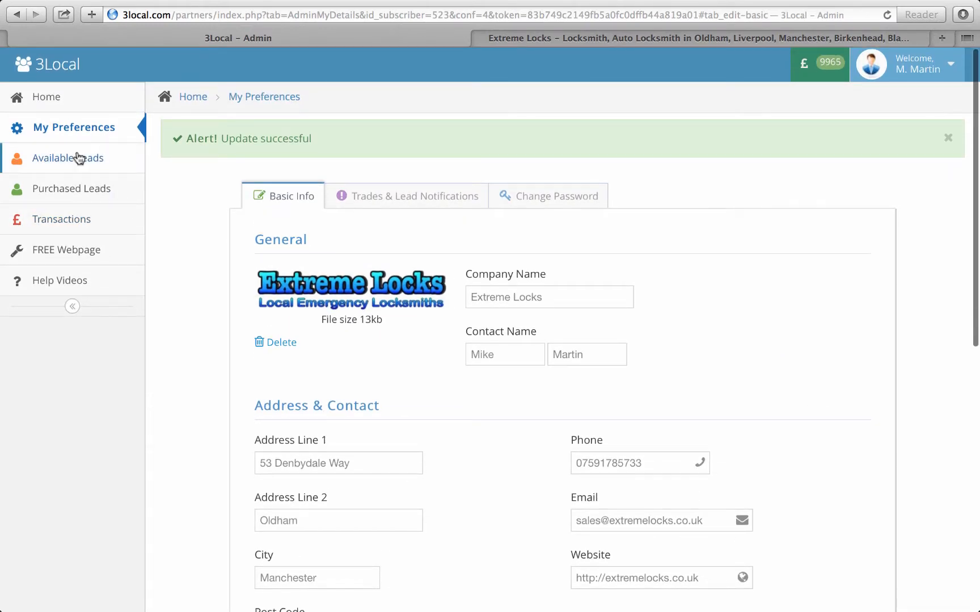
click(75, 160)
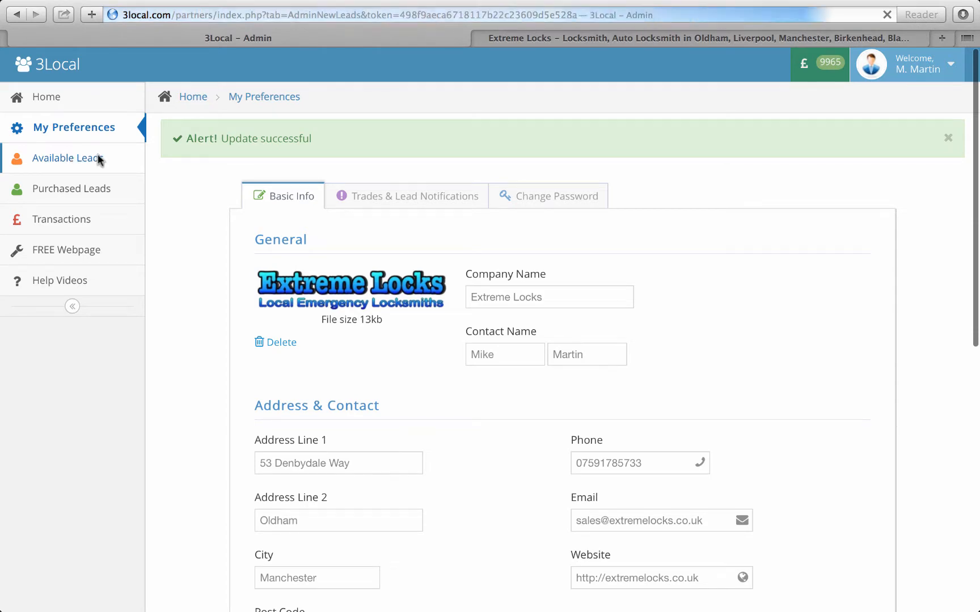
scroll(702, 334, down, 15)
scroll(723, 372, up, 15)
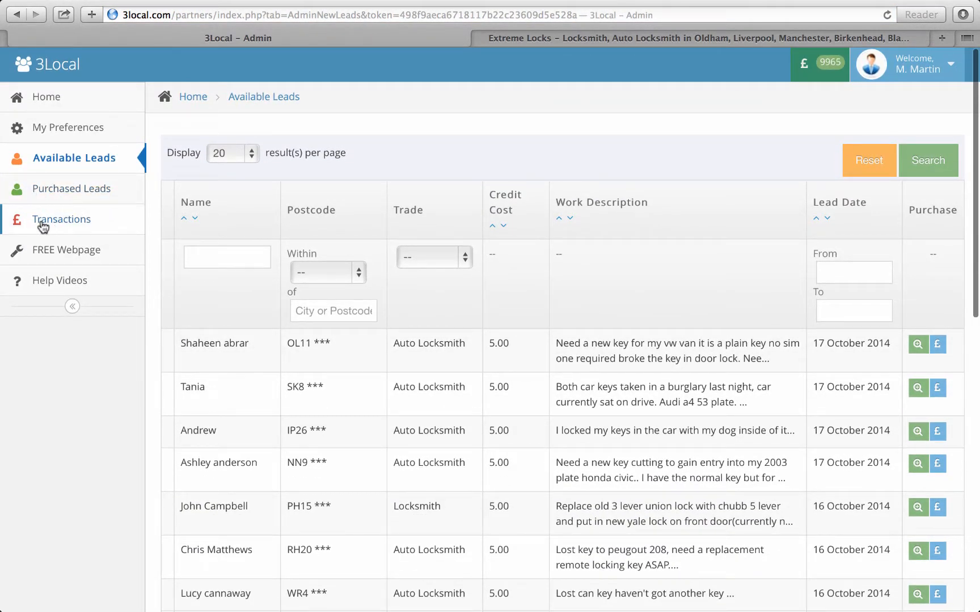
View the transaction history and look through the instructional help videos.
click(61, 226)
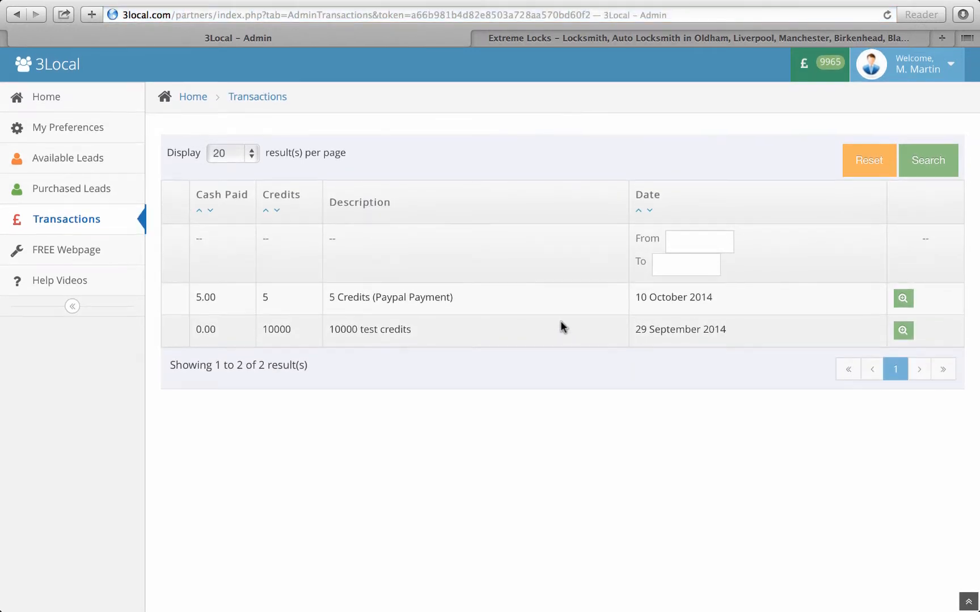
click(77, 133)
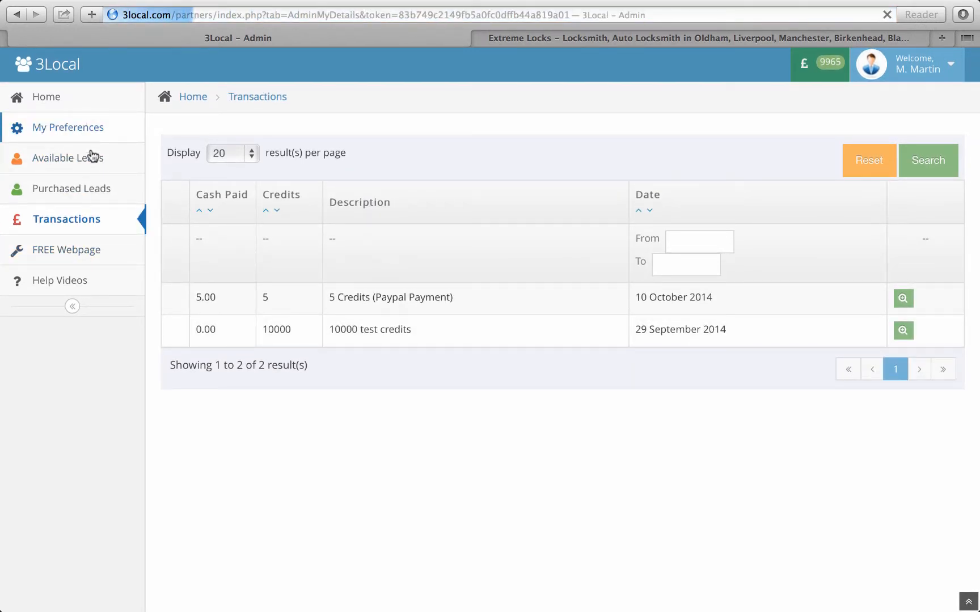
click(53, 282)
scroll(715, 392, down, 10)
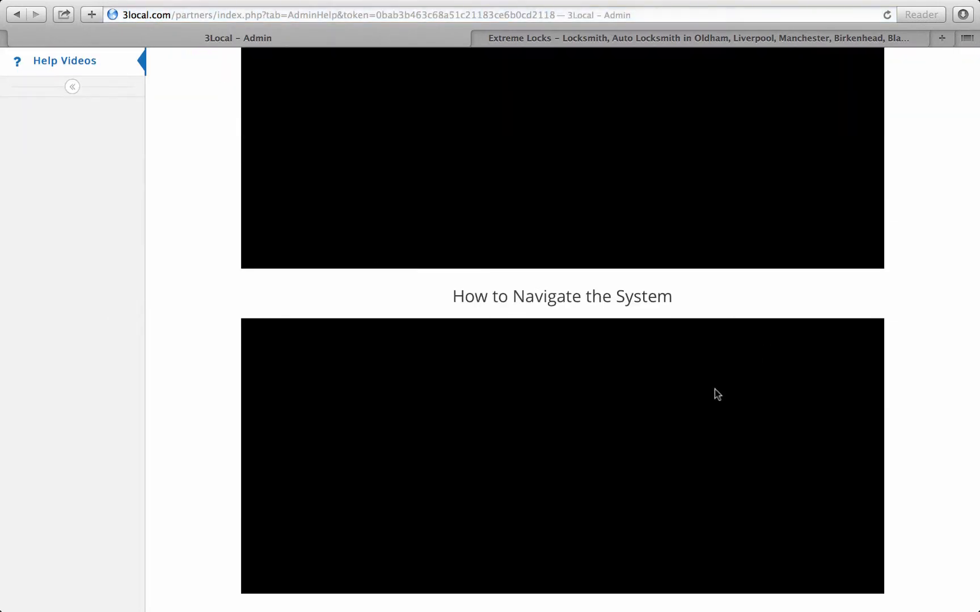
scroll(634, 136, up, 10)
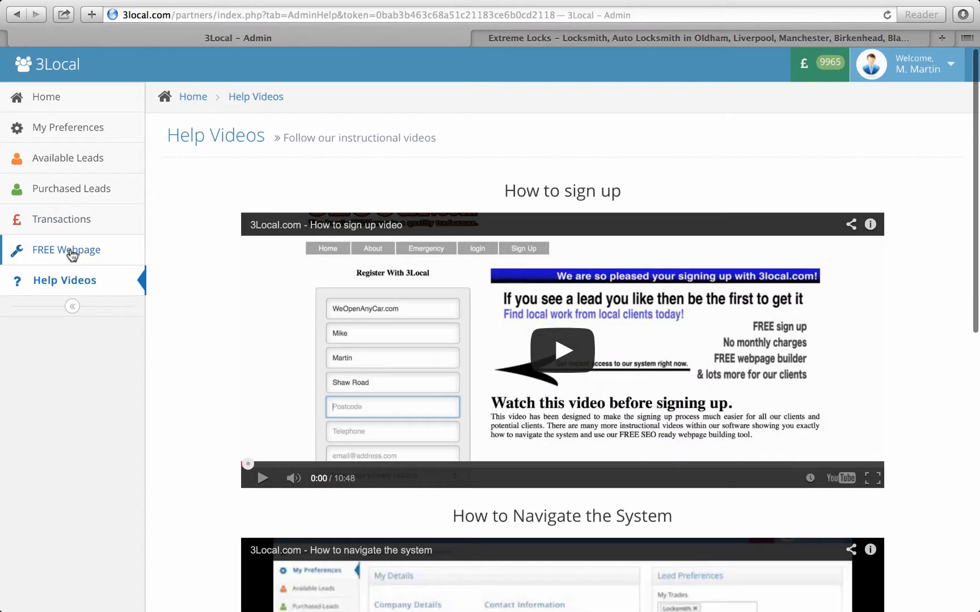
Open the free webpage builder and look over its city list and instructional video.
click(71, 254)
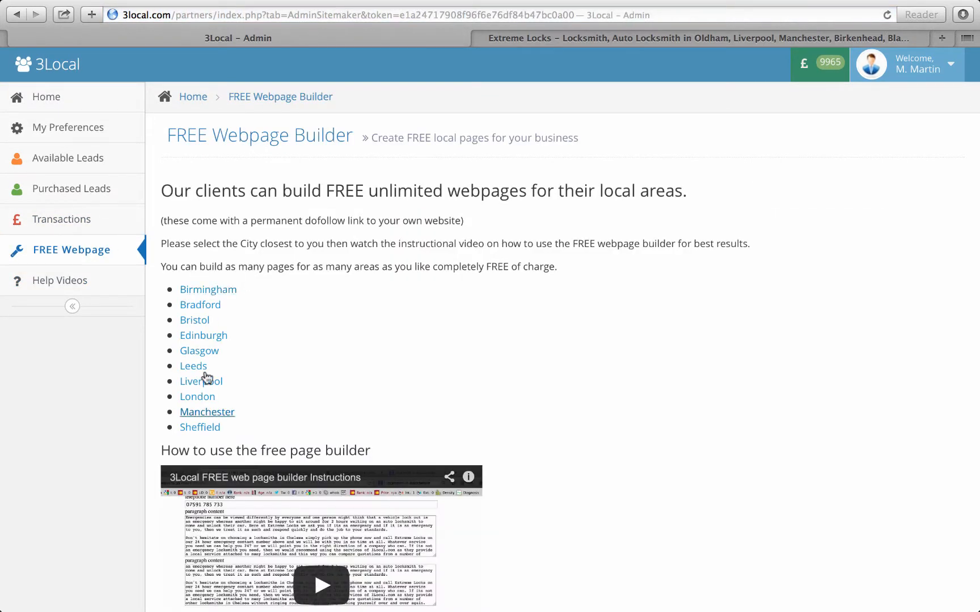
scroll(516, 396, down, 3)
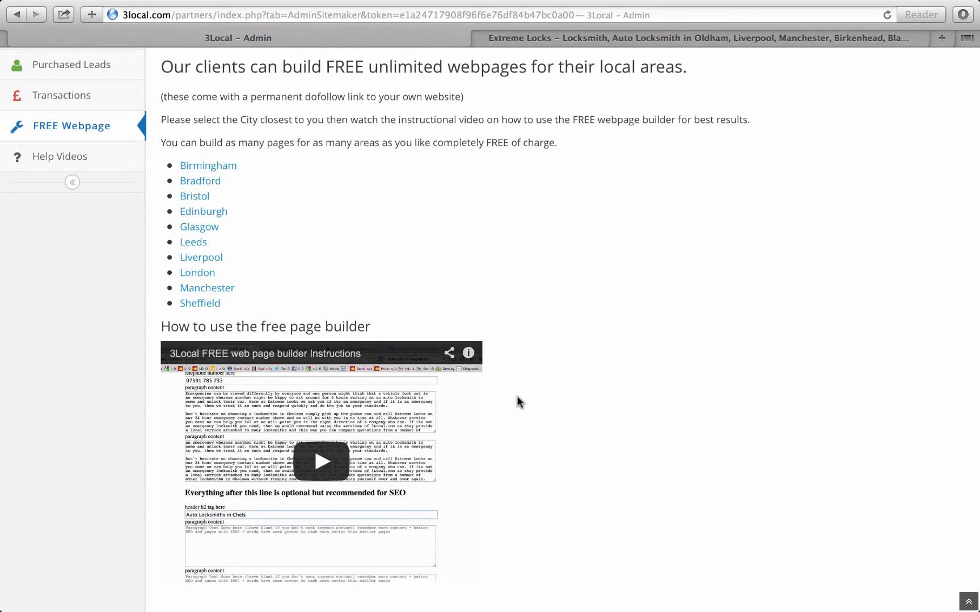
scroll(663, 361, up, 3)
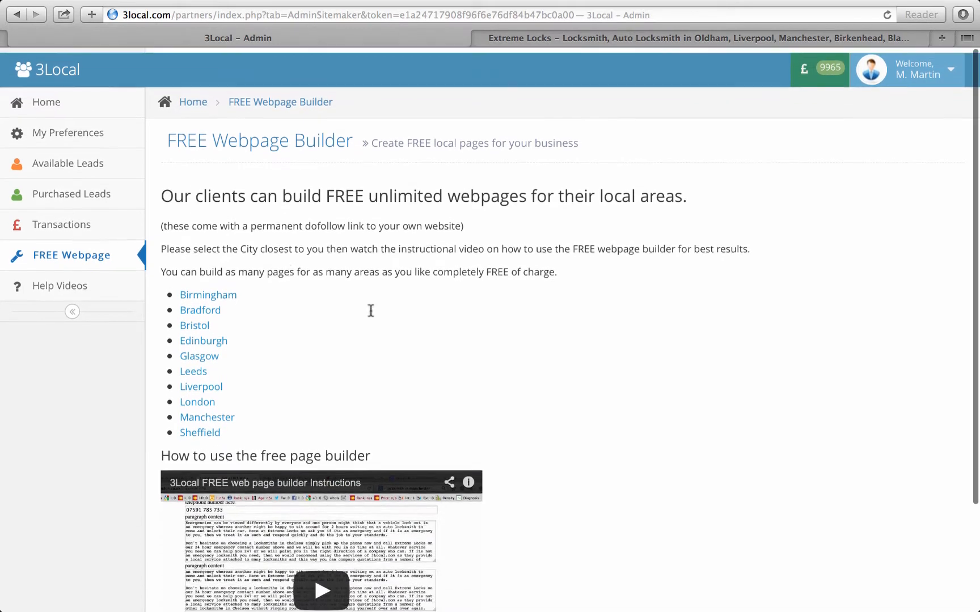
Return to the dashboard and look through the credit packages and lead prices per trade.
click(49, 98)
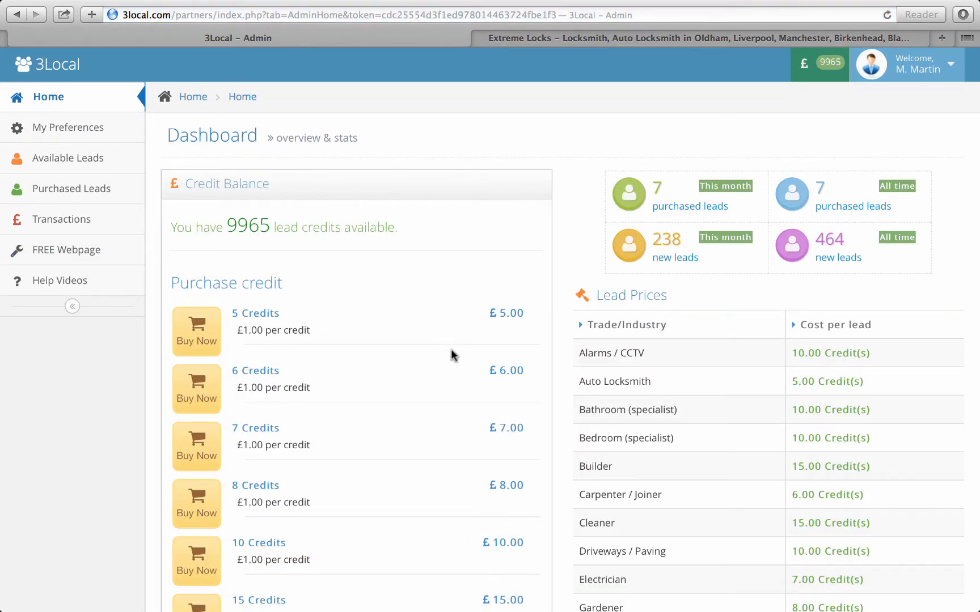
scroll(477, 288, down, 6)
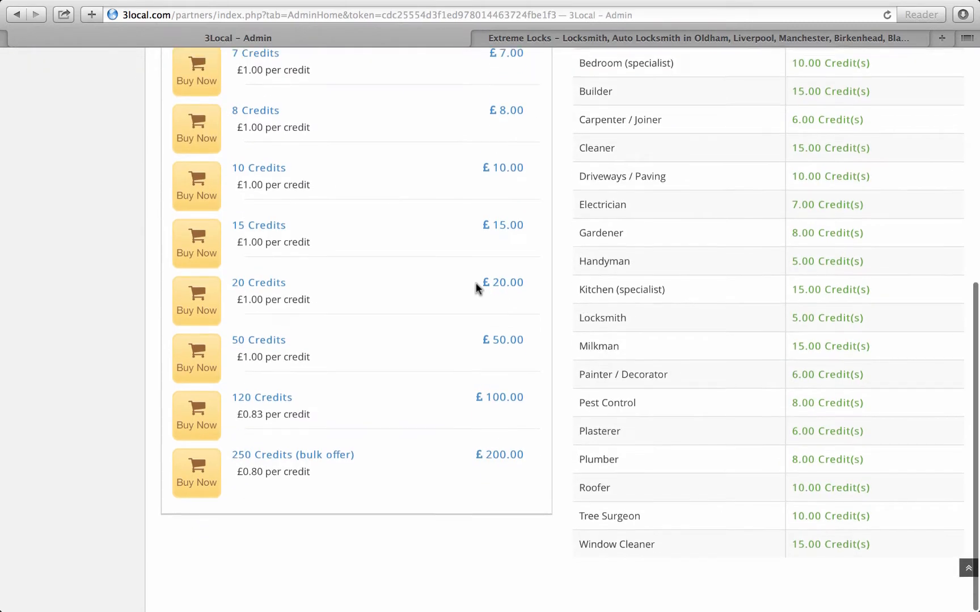
scroll(476, 288, up, 6)
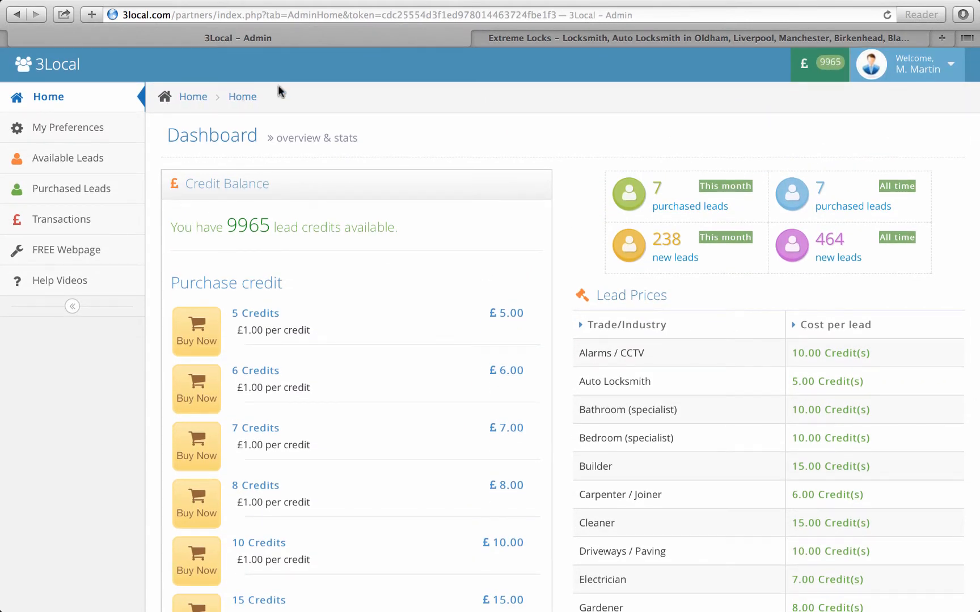
Look through the public Extreme Locks directory listing and its covered areas, then return to the admin dashboard.
click(616, 41)
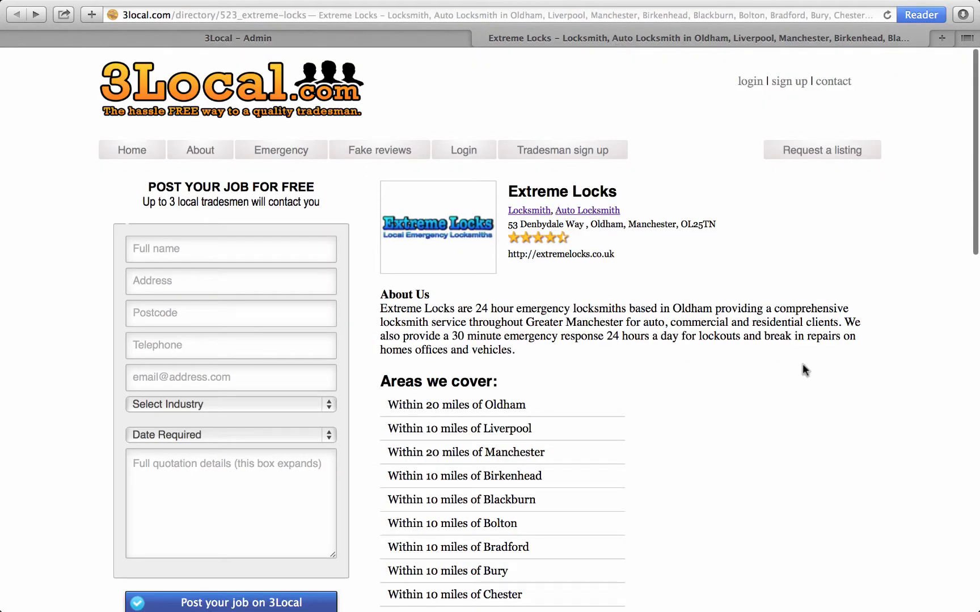
scroll(914, 501, down, 20)
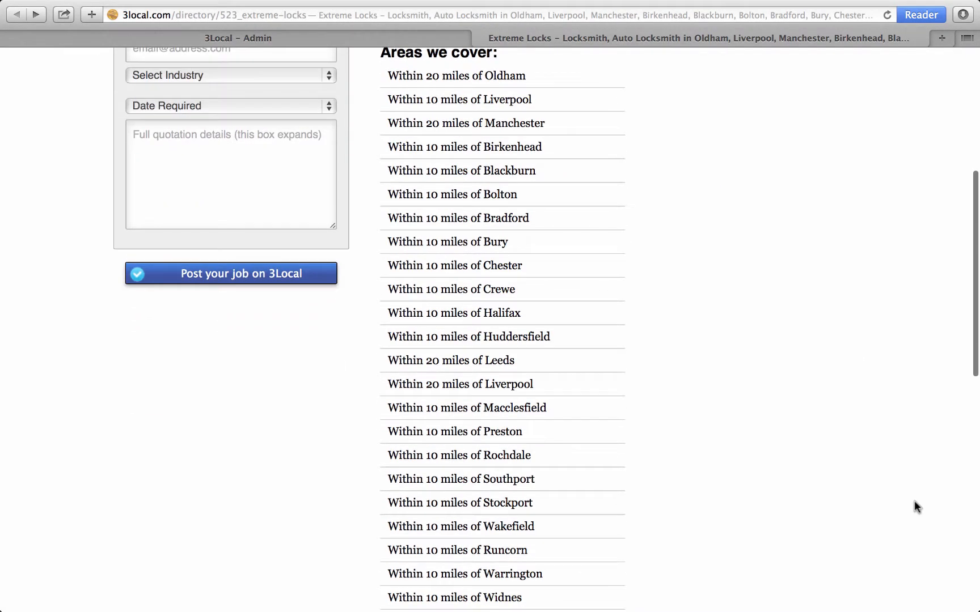
scroll(914, 500, up, 20)
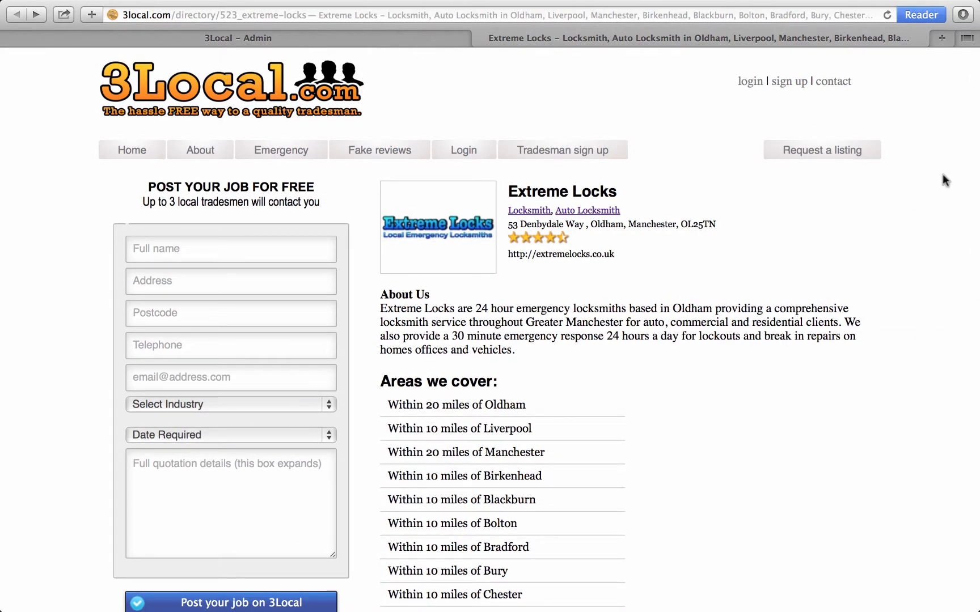
scroll(942, 174, up, 5)
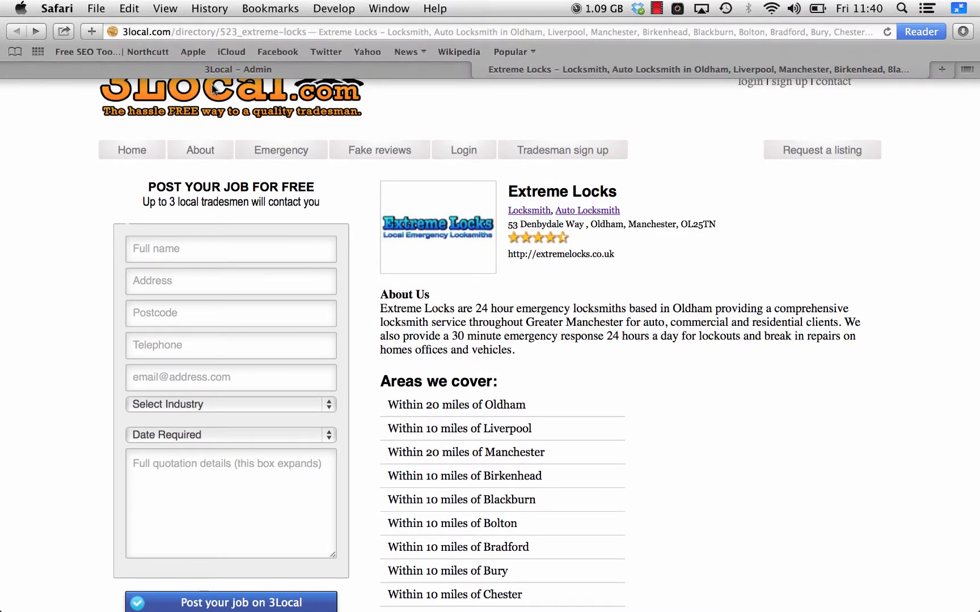
click(215, 71)
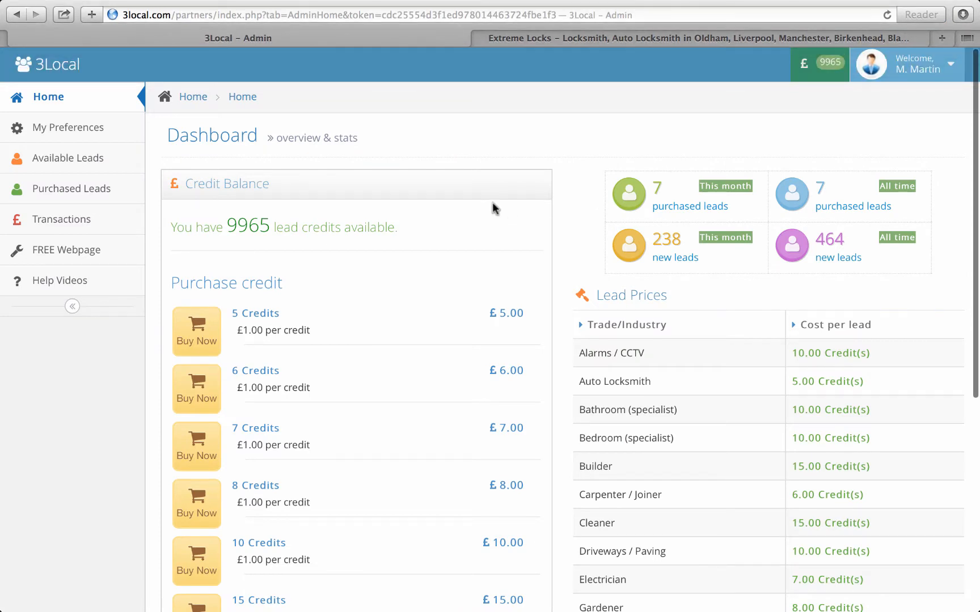
click(656, 9)
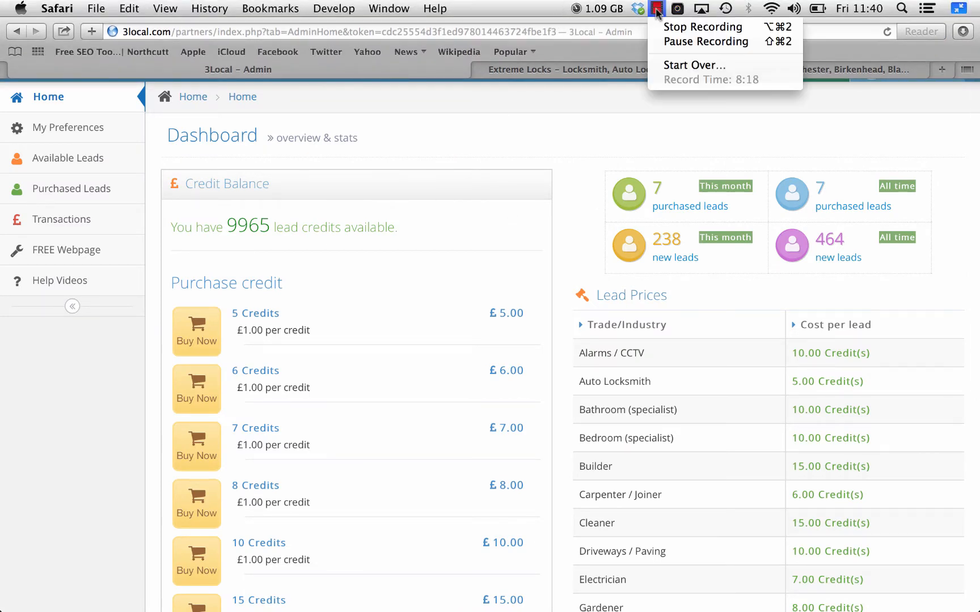